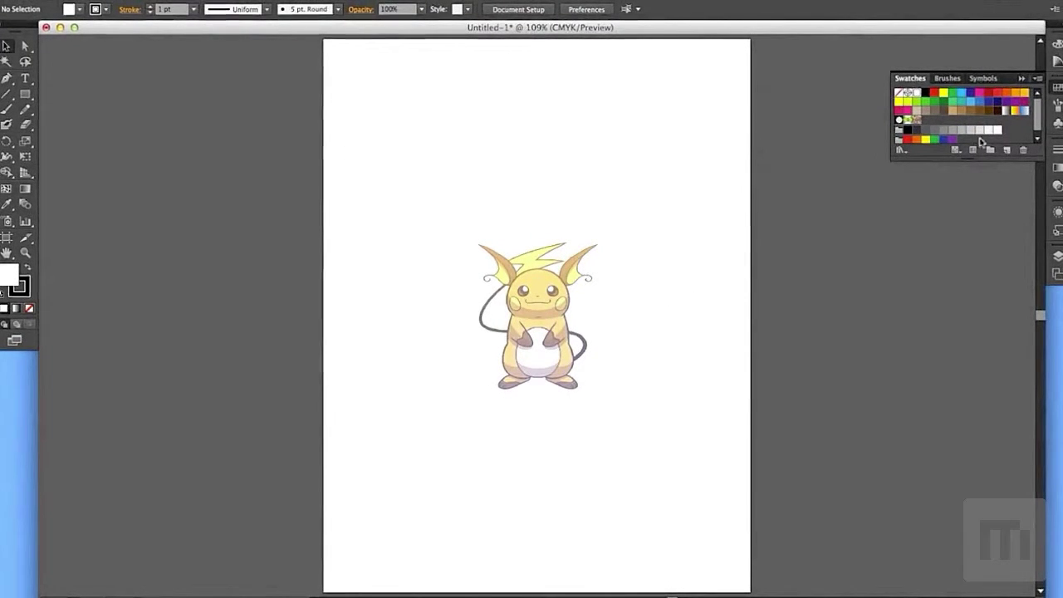
pyautogui.click(1058, 256)
pyautogui.click(1007, 276)
pyautogui.moveTo(1009, 283); pyautogui.dragTo(1007, 365)
pyautogui.moveTo(1001, 291); pyautogui.dragTo(1006, 365)
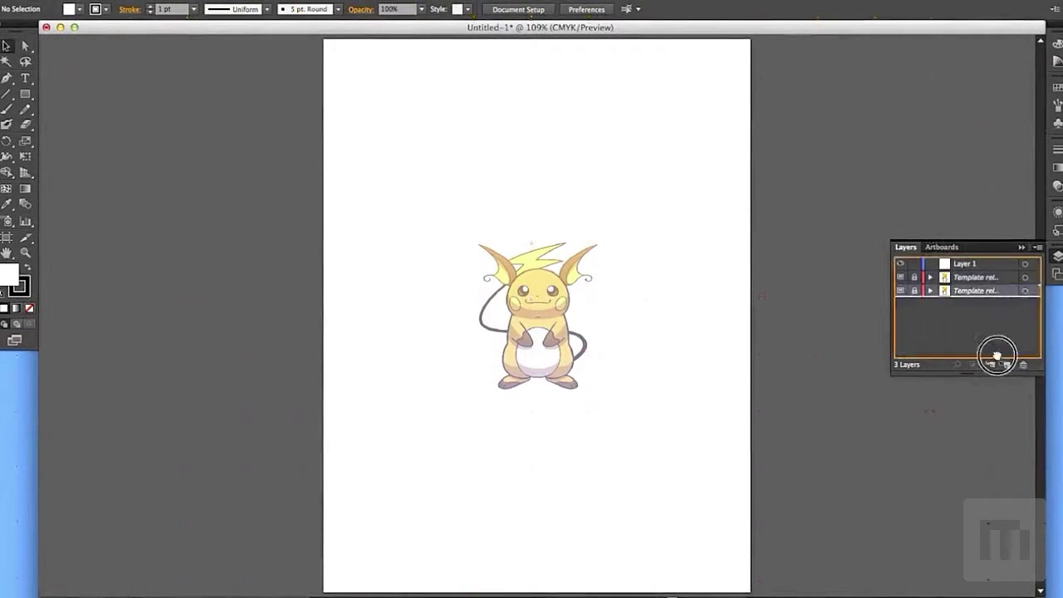
pyautogui.moveTo(1001, 305); pyautogui.dragTo(1007, 365)
pyautogui.click(956, 264)
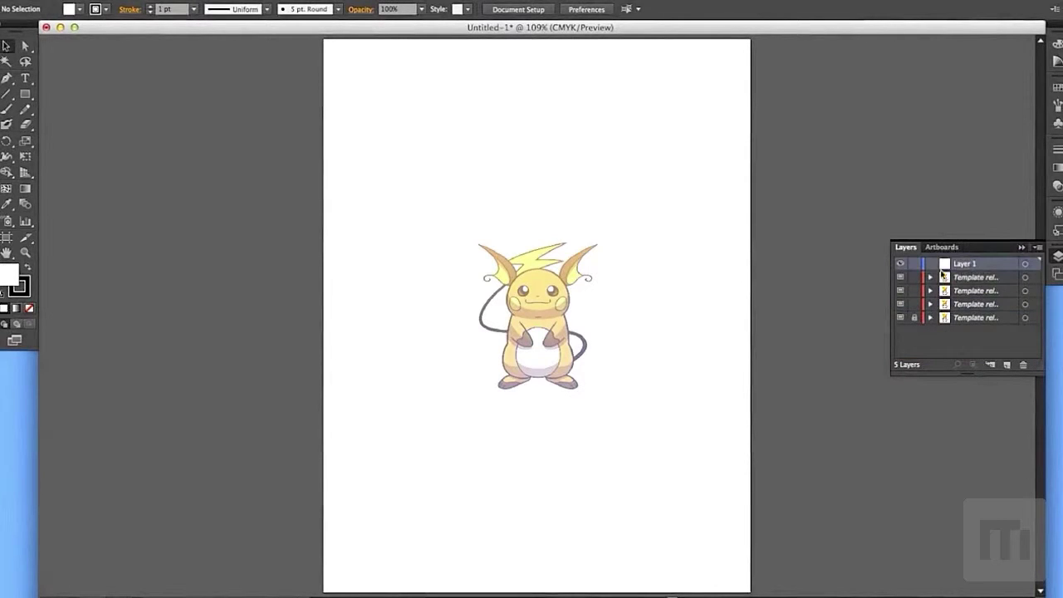
pyautogui.moveTo(976, 291); pyautogui.dragTo(1023, 364)
pyautogui.moveTo(976, 278); pyautogui.dragTo(1023, 365)
# - Delete the empty Layer 1 and create three new layers above the template layer
pyautogui.moveTo(976, 264); pyautogui.dragTo(1023, 364)
pyautogui.click(1007, 365)
pyautogui.click(1007, 364)
pyautogui.click(1007, 365)
pyautogui.click(965, 291)
# - Add a fourth empty layer and move it above the other new layers
pyautogui.press('super+plus')
pyautogui.press('super+plus')
pyautogui.press('super+plus')
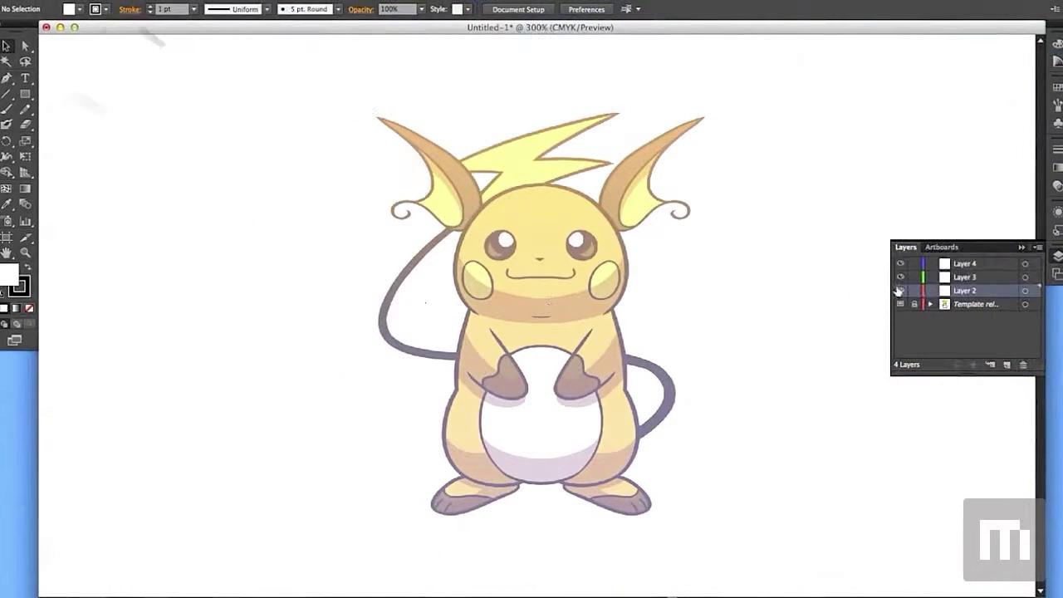
pyautogui.click(1007, 364)
pyautogui.click(957, 308)
pyautogui.moveTo(964, 291); pyautogui.dragTo(956, 259)
# - Set the fill colour to black for drawing with the Pen tool
pyautogui.click(1057, 57)
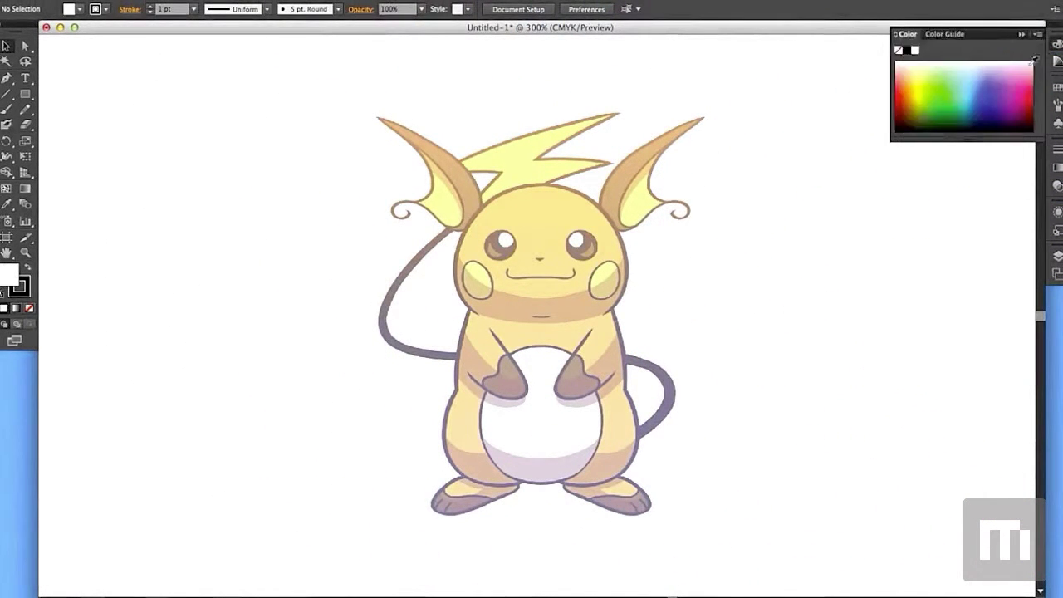
pyautogui.click(80, 10)
pyautogui.click(130, 22)
pyautogui.click(75, 15)
pyautogui.click(79, 10)
pyautogui.click(79, 10)
pyautogui.click(28, 32)
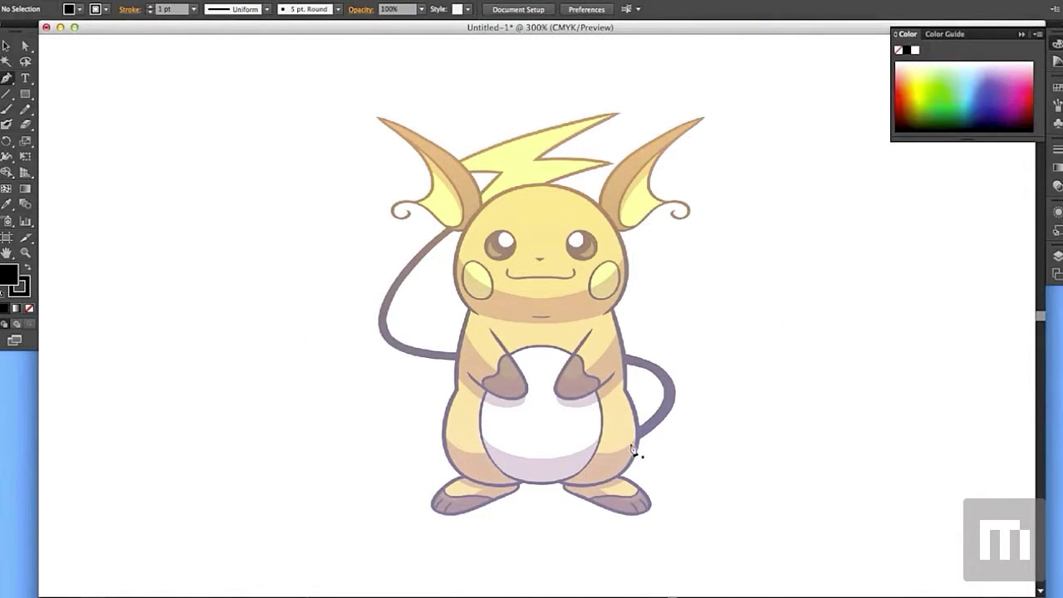
# - Try to trace the upper edge of the lightning bolt with a straight Pen segment, and undo it
pyautogui.click(620, 115)
pyautogui.click(460, 158)
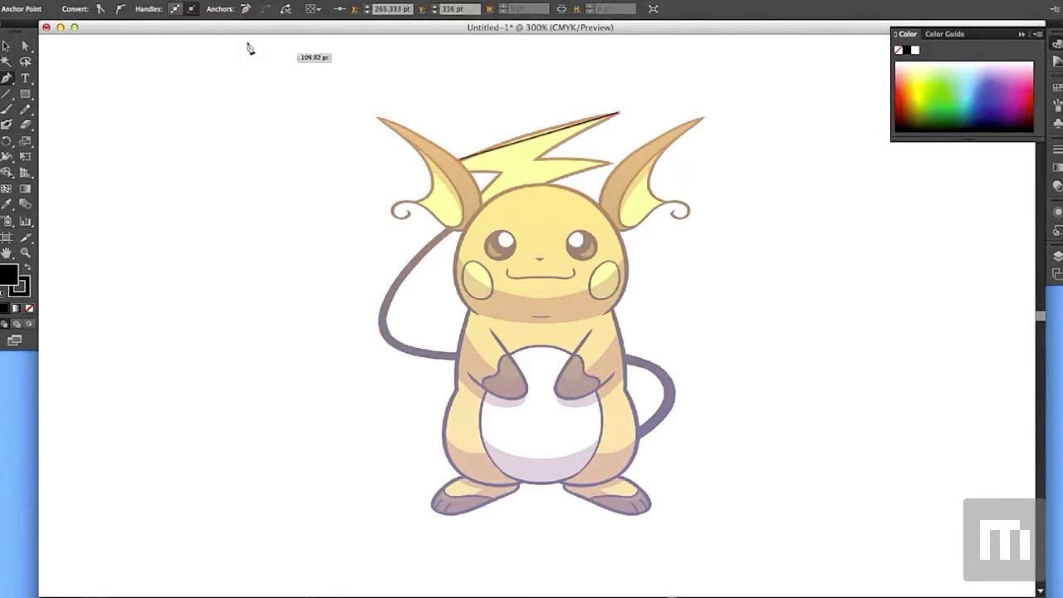
pyautogui.keyDown('alt'); pyautogui.click(461, 162); pyautogui.keyUp('alt')
pyautogui.press('Return')
pyautogui.keyDown('alt'); pyautogui.click(516, 143); pyautogui.keyUp('alt')
pyautogui.press('Return')
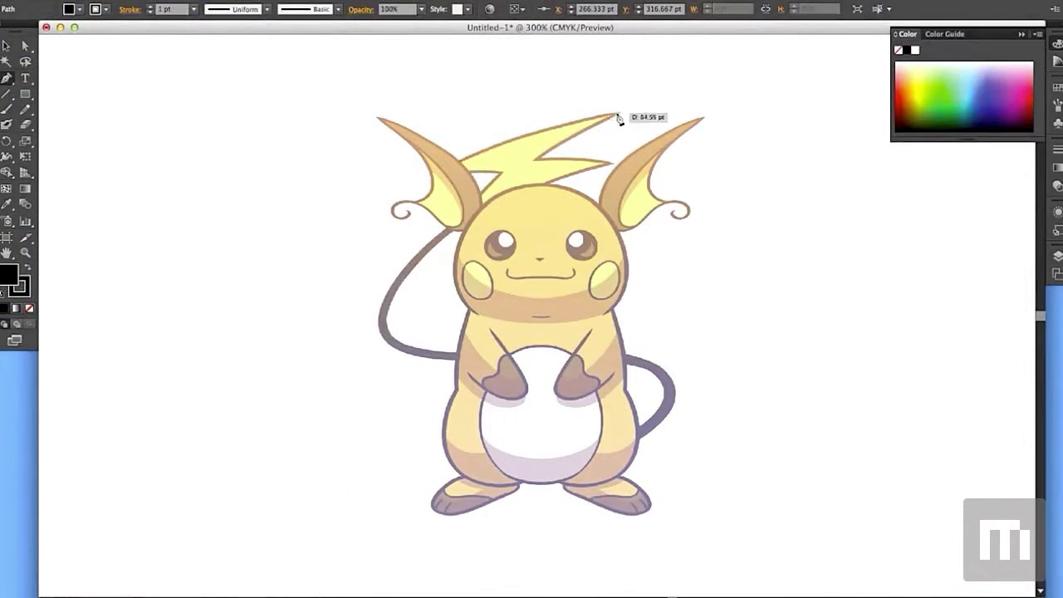
pyautogui.click(579, 214)
pyautogui.press('Return')
pyautogui.click(123, 0)
pyautogui.click(132, 1)
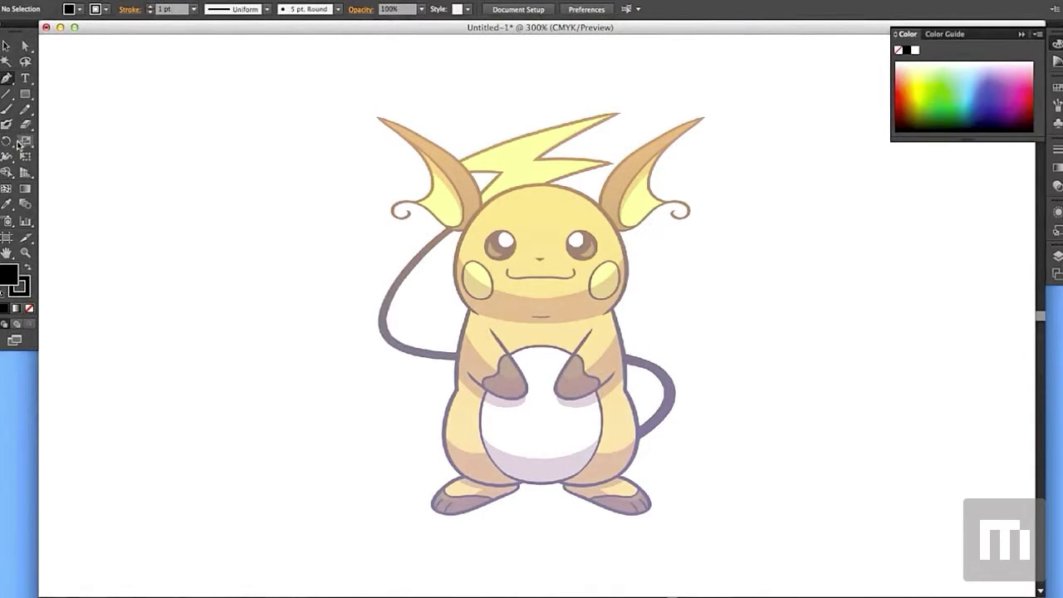
# - Try to trace the lightning bolt from its upper tip down to the inner notch, and undo it
pyautogui.click(536, 159)
pyautogui.click(613, 162)
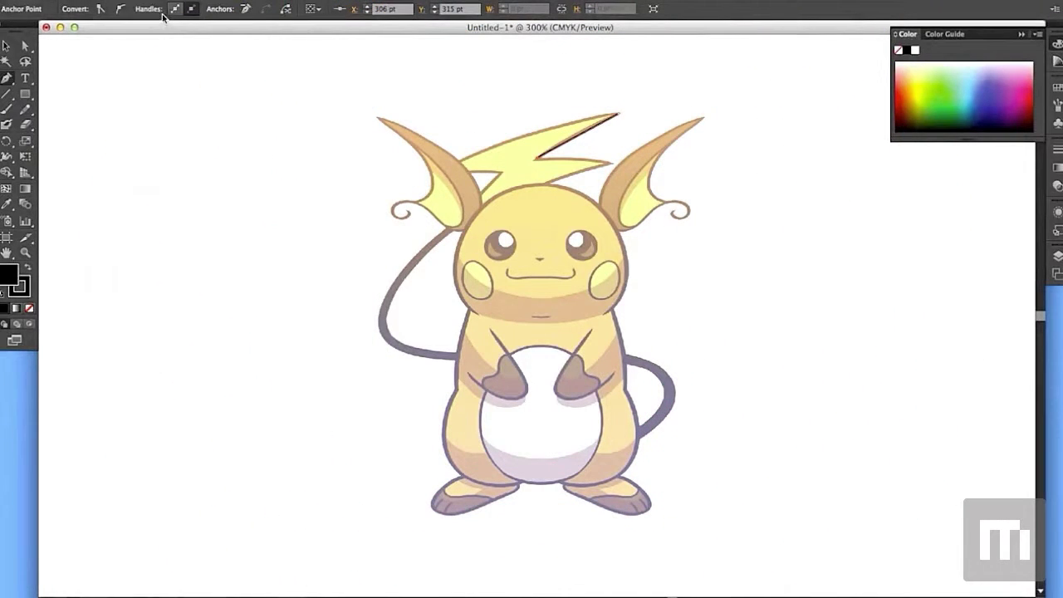
pyautogui.click(123, 0)
pyautogui.click(132, 1)
# - Try to trace the whole lightning-bolt outline with black-filled Pen segments
pyautogui.click(460, 161)
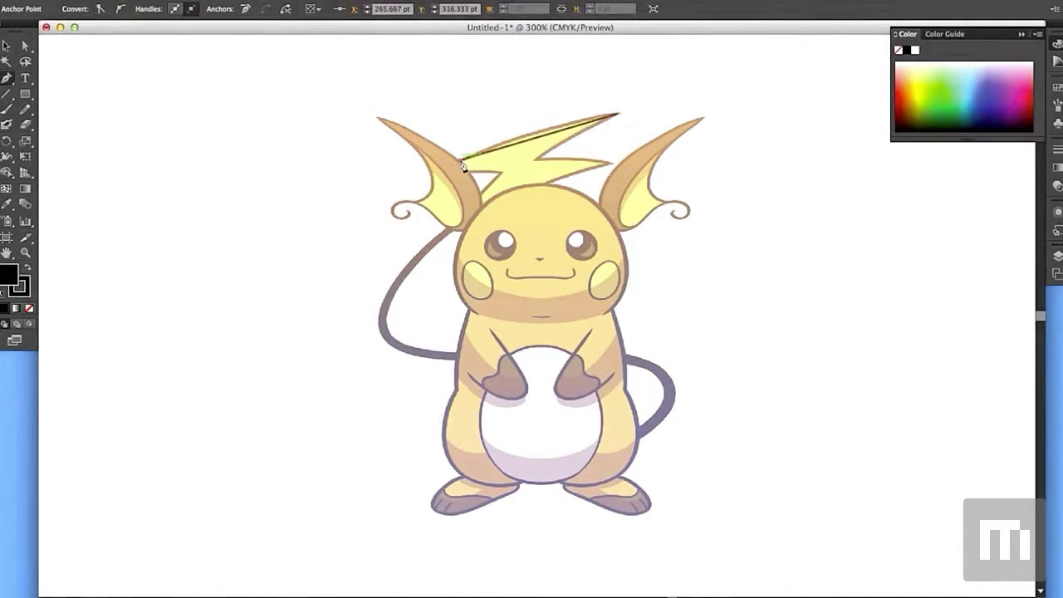
pyautogui.click(469, 172)
pyautogui.click(501, 172)
pyautogui.moveTo(488, 197); pyautogui.dragTo(489, 209)
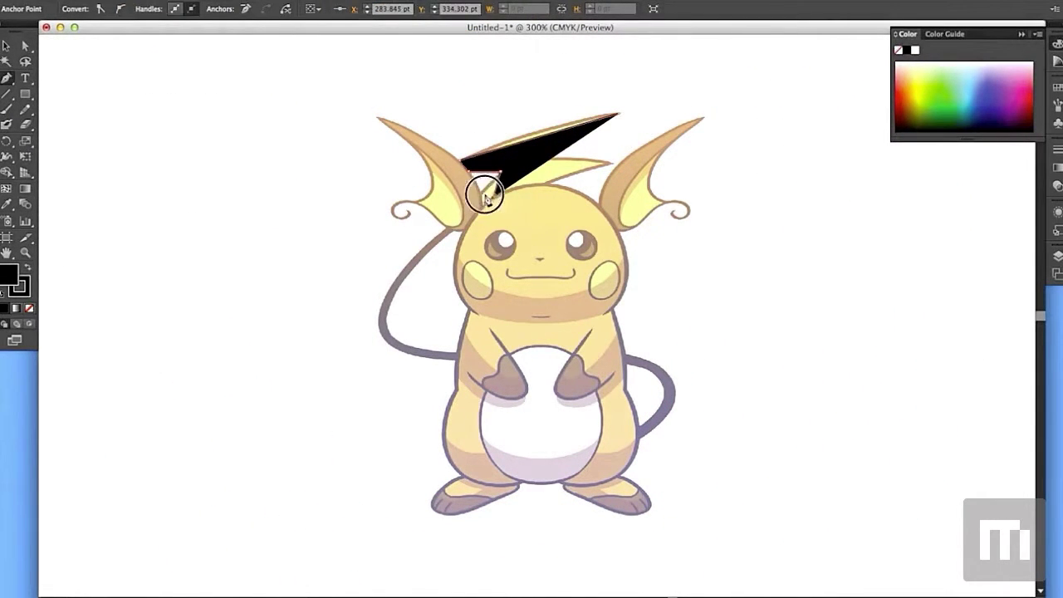
pyautogui.click(123, 0)
pyautogui.click(132, 1)
pyautogui.click(482, 194)
pyautogui.click(482, 203)
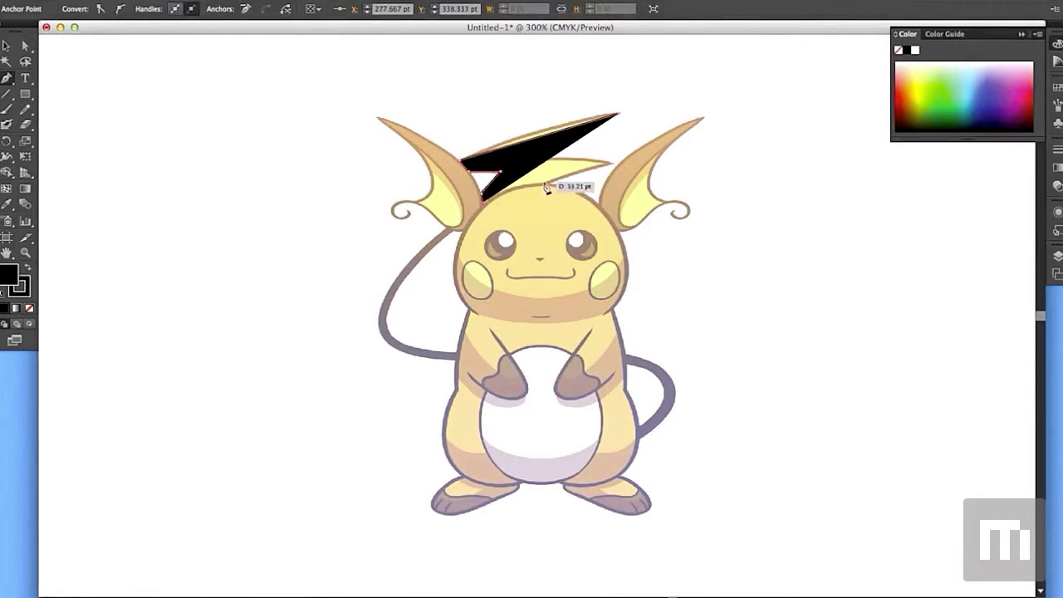
pyautogui.click(544, 182)
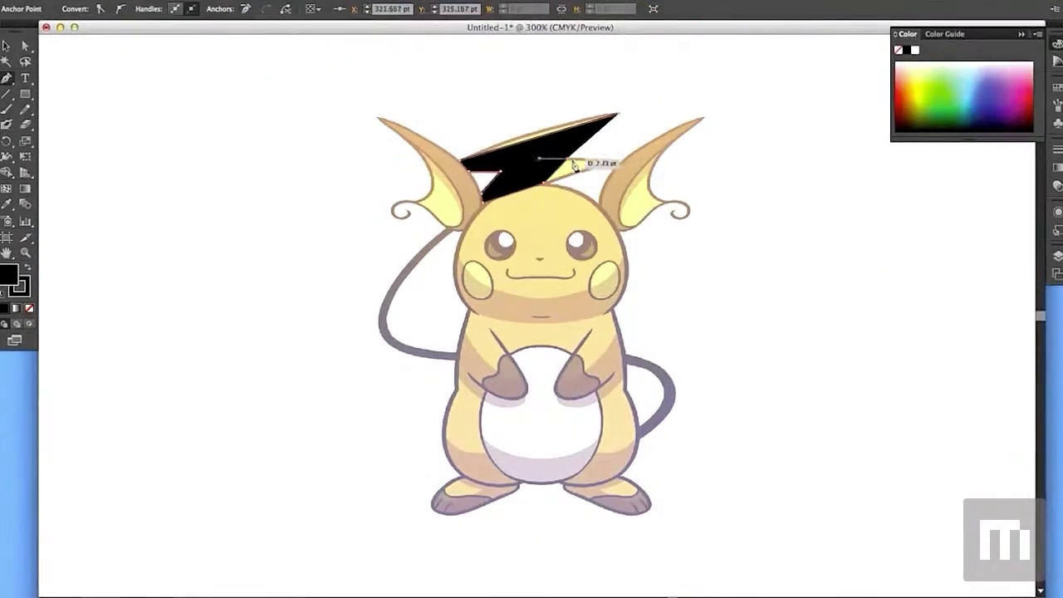
pyautogui.click(613, 163)
pyautogui.click(574, 173)
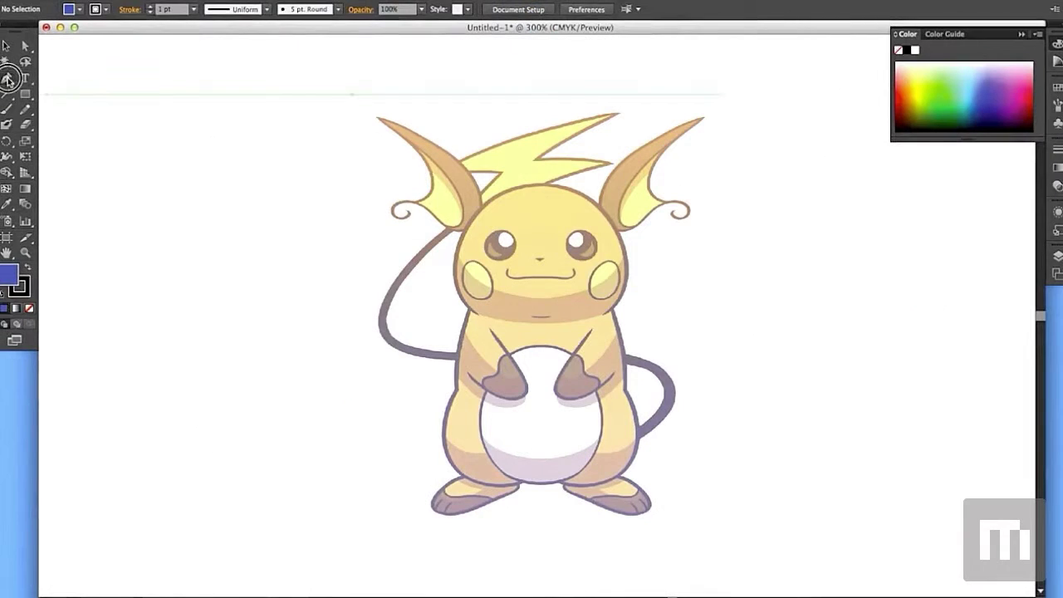
# - Try to draw the bolt's upper edge with the blue fill active, and undo the segment
pyautogui.click(8, 79)
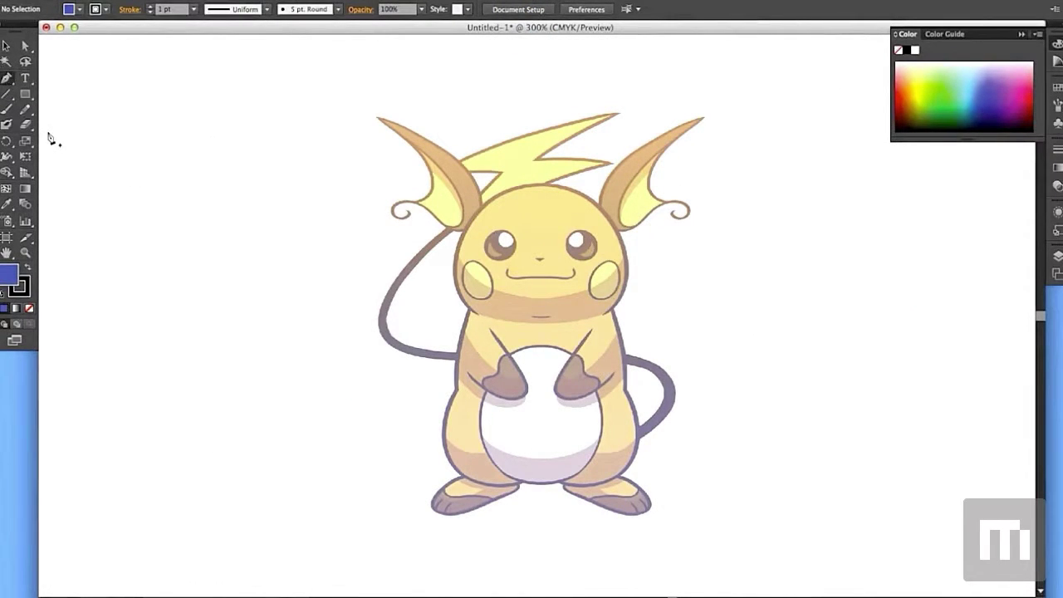
pyautogui.moveTo(464, 166); pyautogui.dragTo(619, 117)
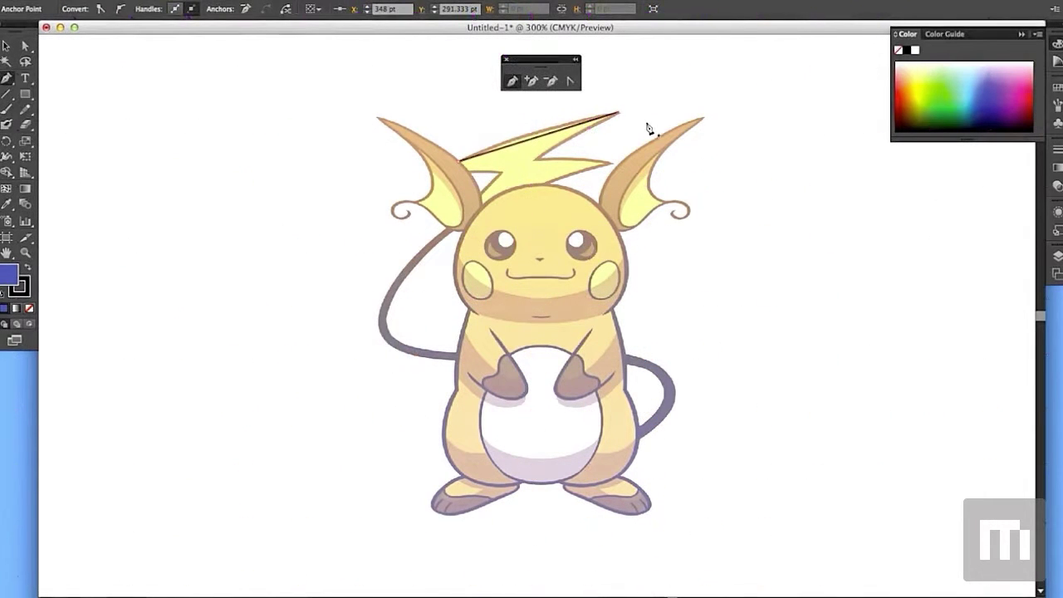
pyautogui.press('super+z')
pyautogui.press('super+z')
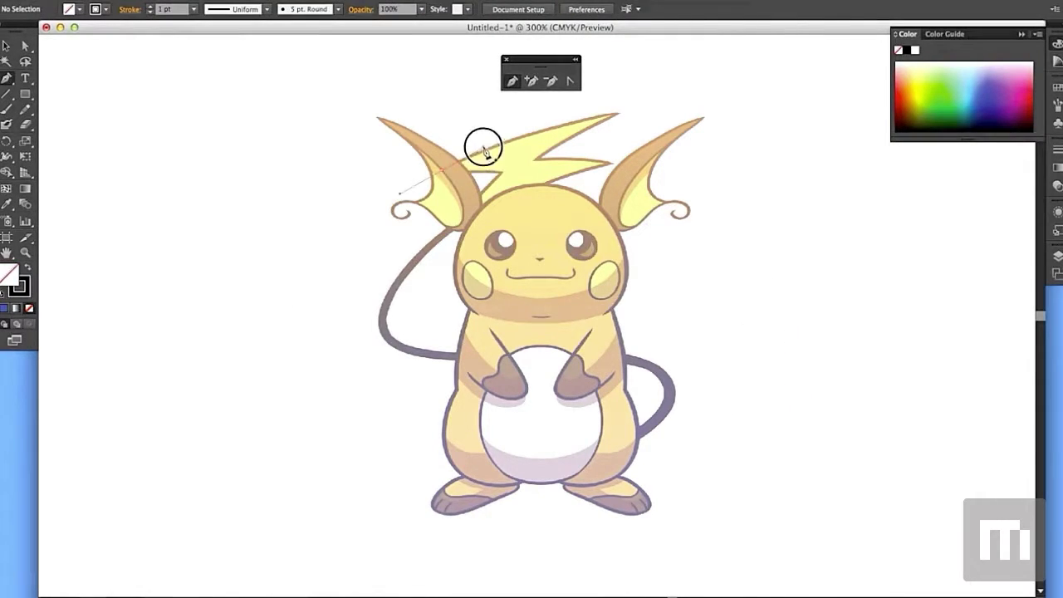
# - Trace the lightning-bolt tail end as a closed Pen path with no fill and a 1 pt black stroke
pyautogui.click(483, 150)
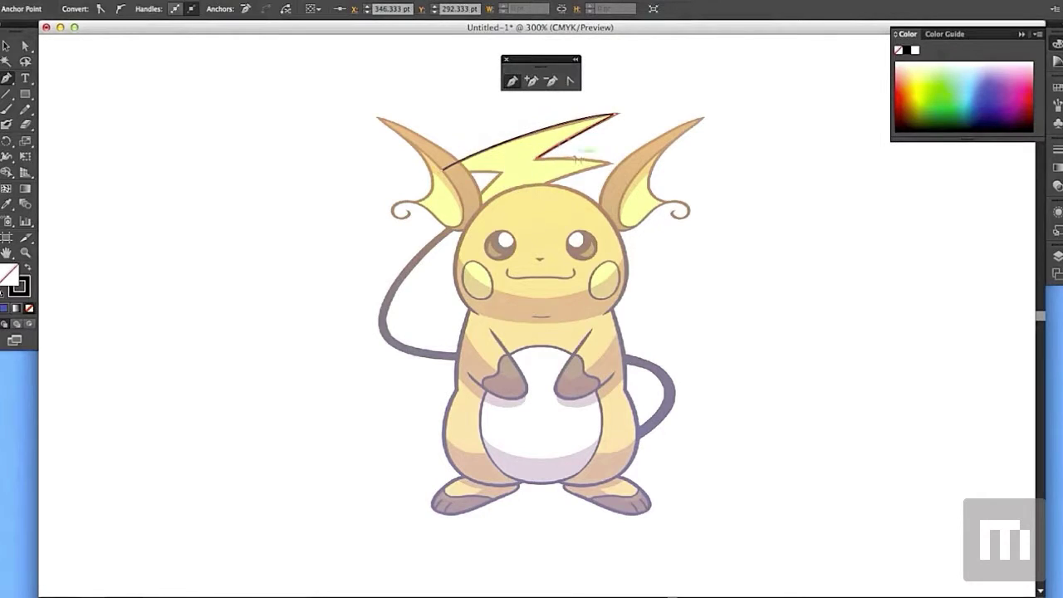
pyautogui.moveTo(611, 164); pyautogui.dragTo(629, 169)
pyautogui.click(465, 219)
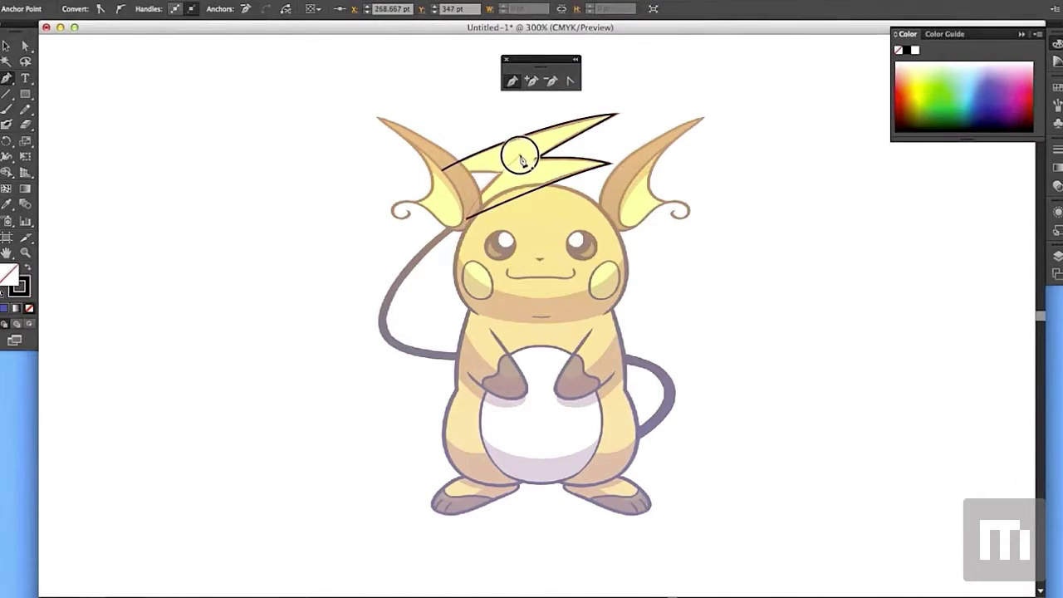
pyautogui.moveTo(501, 172); pyautogui.dragTo(513, 152)
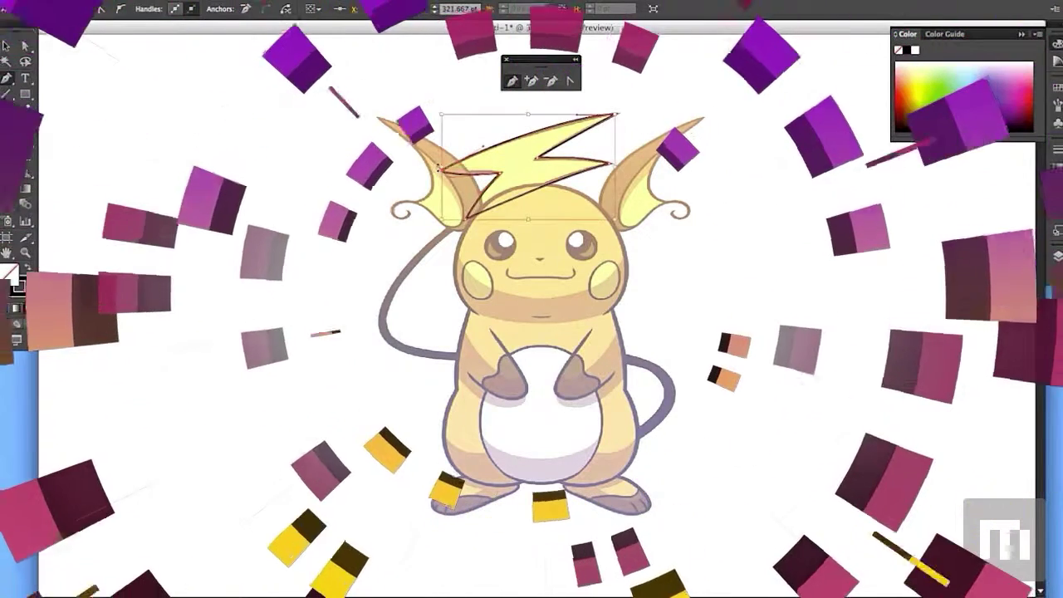
pyautogui.moveTo(443, 172); pyautogui.dragTo(533, 135)
pyautogui.press('super+z')
pyautogui.press('super+z')
pyautogui.moveTo(472, 179); pyautogui.dragTo(442, 171)
pyautogui.moveTo(442, 126); pyautogui.dragTo(471, 148)
# - Hide the traced lightning-bolt path
pyautogui.click(153, 1)
pyautogui.moveTo(162, 65)
pyautogui.click(311, 67)
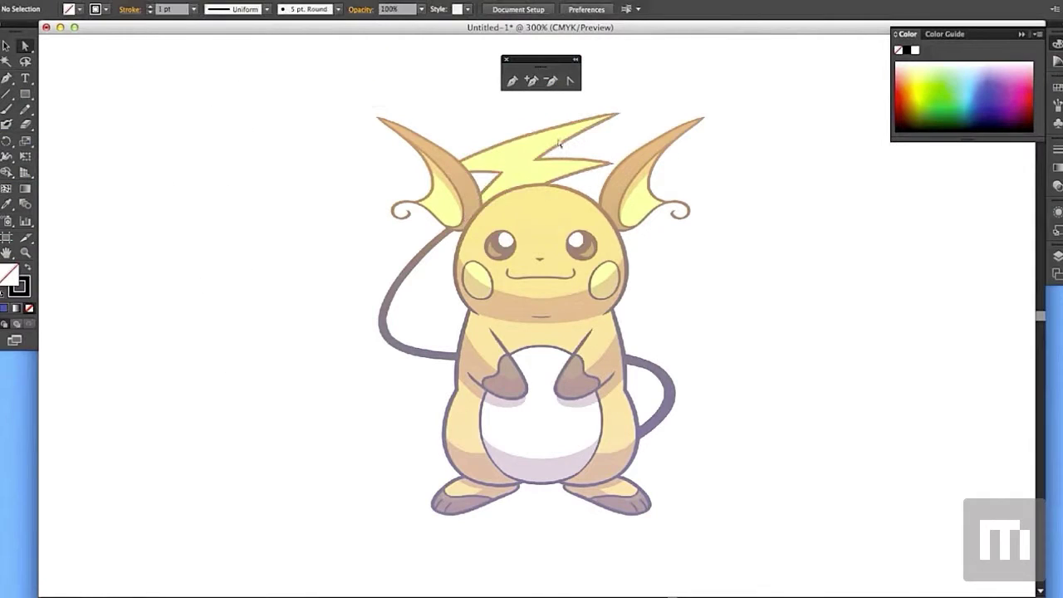
# - Try to trace the curved part of the tail that emerges beside the hip with the Pen tool
pyautogui.moveTo(622, 446); pyautogui.dragTo(688, 404)
pyautogui.moveTo(617, 359); pyautogui.dragTo(538, 349)
pyautogui.keyDown('super'); pyautogui.click(658, 449); pyautogui.keyUp('super')
pyautogui.moveTo(637, 434); pyautogui.dragTo(673, 411)
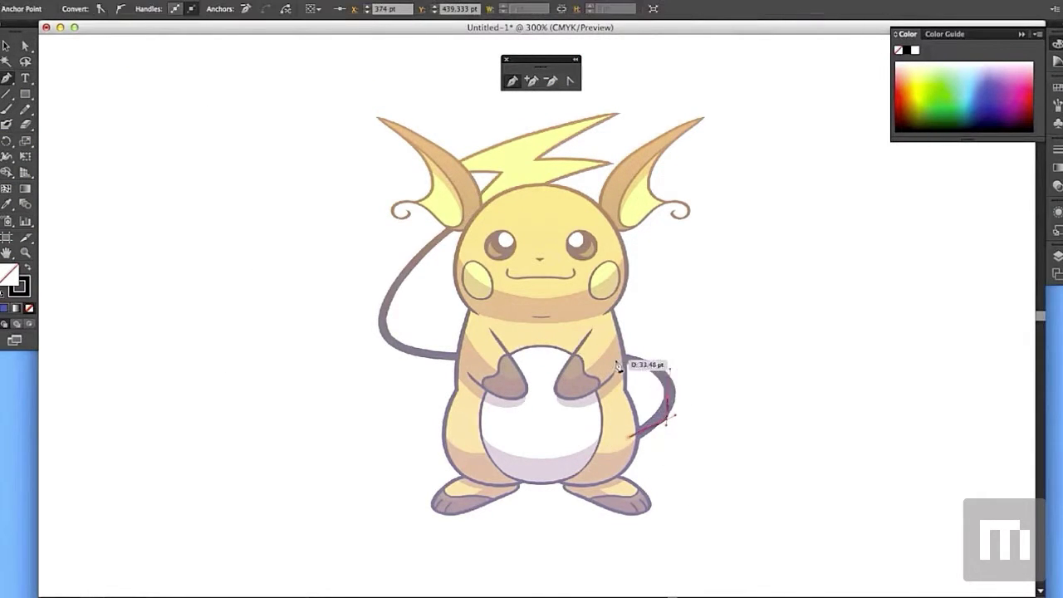
pyautogui.moveTo(620, 362); pyautogui.dragTo(558, 345)
pyautogui.keyDown('super'); pyautogui.click(640, 454); pyautogui.keyUp('super')
# - Trace the tail cord from the hip around its curve, across the body and around the large loop up to the lightning bolt
pyautogui.moveTo(636, 433)
pyautogui.mouseDown()
pyautogui.moveTo(672, 408)
pyautogui.moveTo(669, 387)
pyautogui.mouseUp()
pyautogui.moveTo(604, 359); pyautogui.dragTo(533, 358)
pyautogui.click(449, 359)
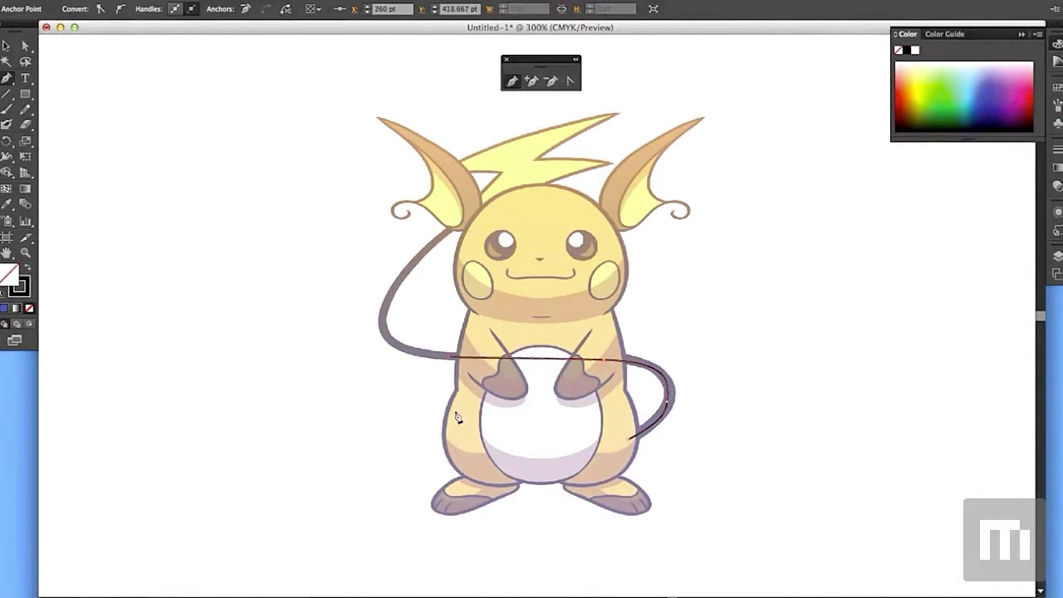
pyautogui.moveTo(383, 310); pyautogui.dragTo(401, 267)
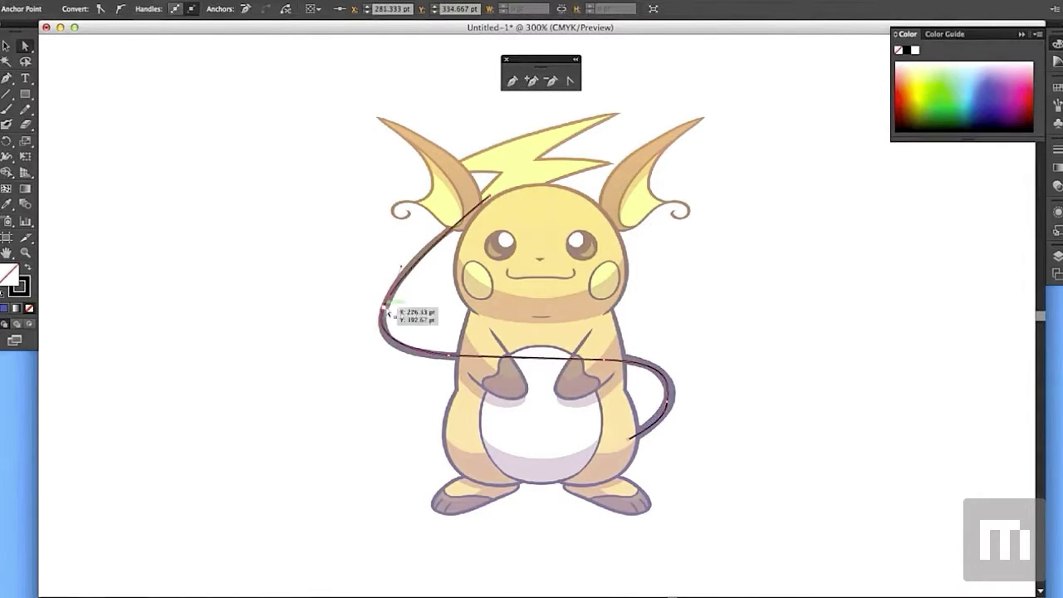
# - Adjust the anchor points and handles of both tail curves so the path follows the template
pyautogui.click(383, 308)
pyautogui.moveTo(364, 357); pyautogui.dragTo(366, 363)
pyautogui.click(380, 396)
pyautogui.click(383, 309)
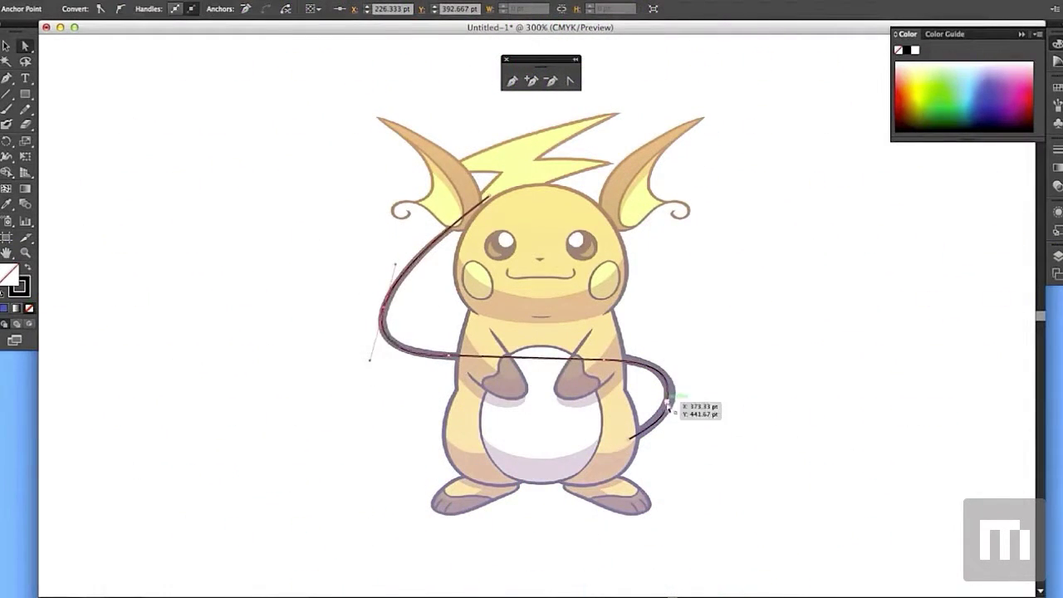
pyautogui.moveTo(669, 405); pyautogui.dragTo(677, 363)
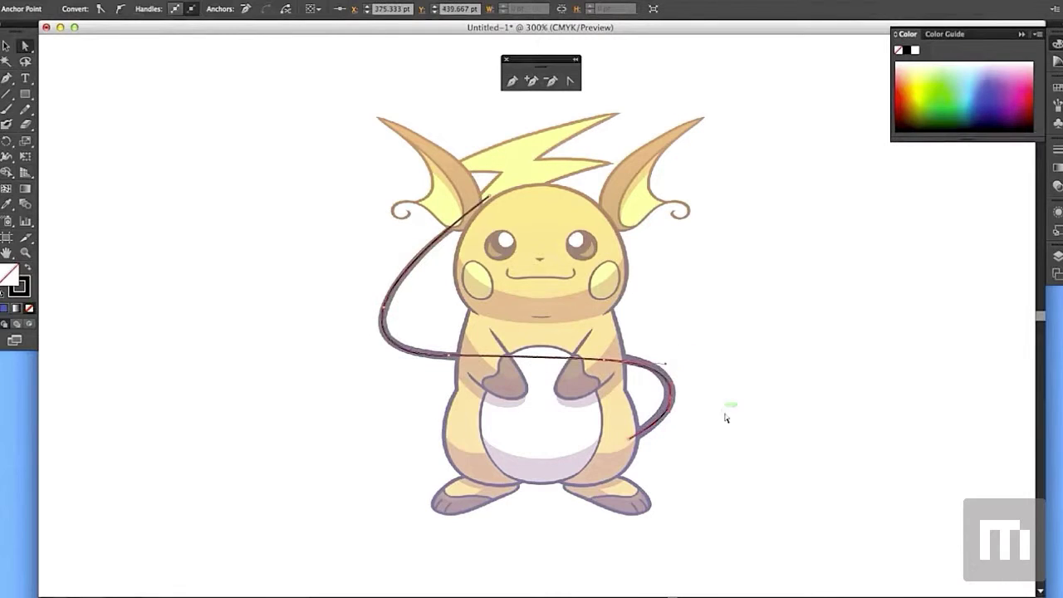
# - Set the tail cord's stroke weight to 4 pt and deselect it
pyautogui.click(6, 47)
pyautogui.click(427, 251)
pyautogui.click(150, 6)
pyautogui.click(150, 7)
pyautogui.click(151, 7)
pyautogui.click(233, 160)
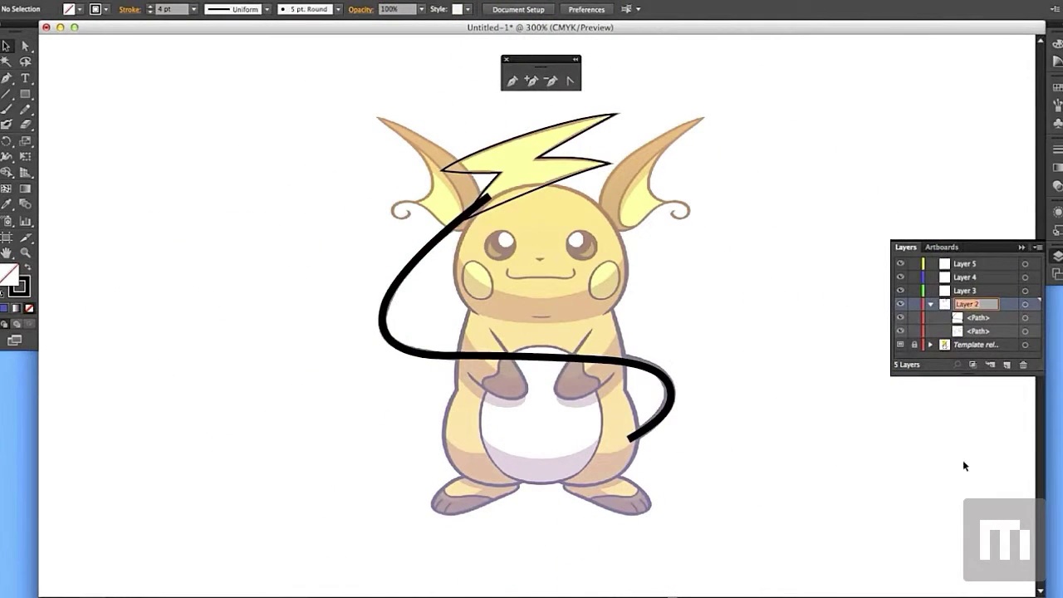
# - Finish renaming Layer 2 as "Lighting tail" and make Layer 3 active for drawing with the Pen tool
pyautogui.click(931, 304)
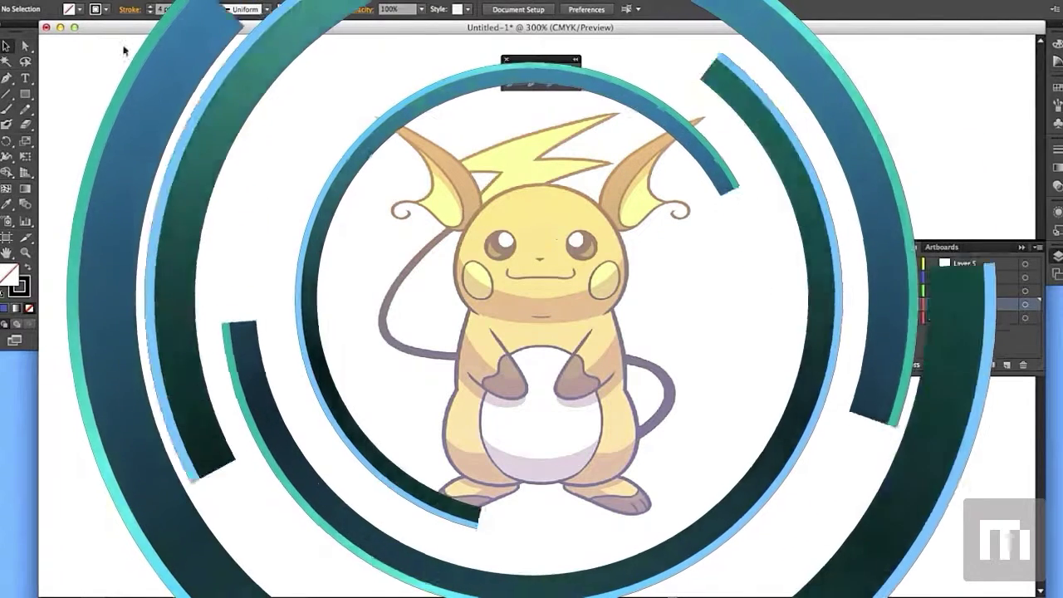
pyautogui.click(514, 83)
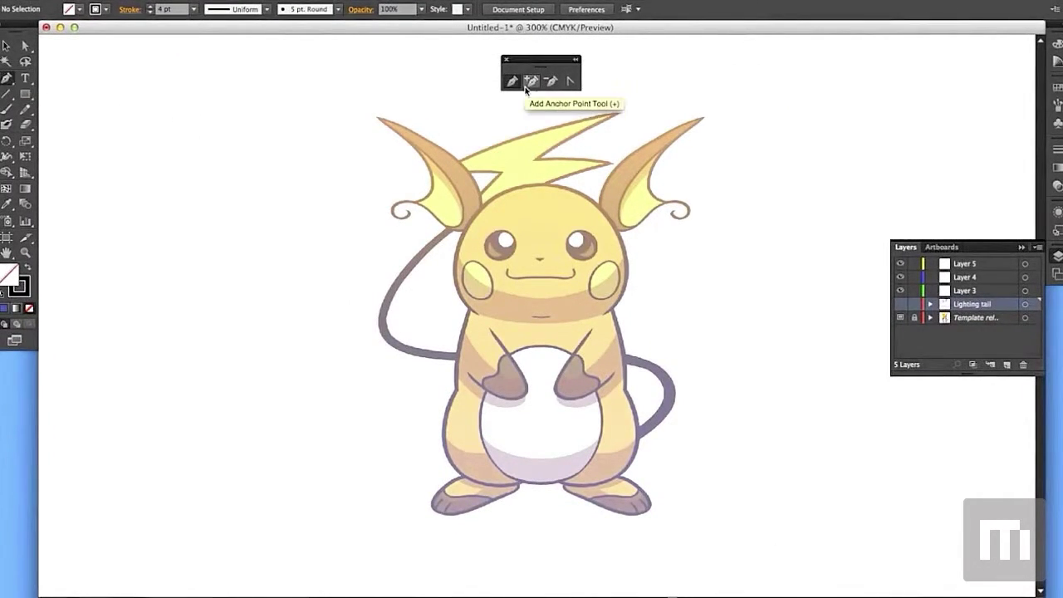
pyautogui.click(977, 318)
pyautogui.click(972, 292)
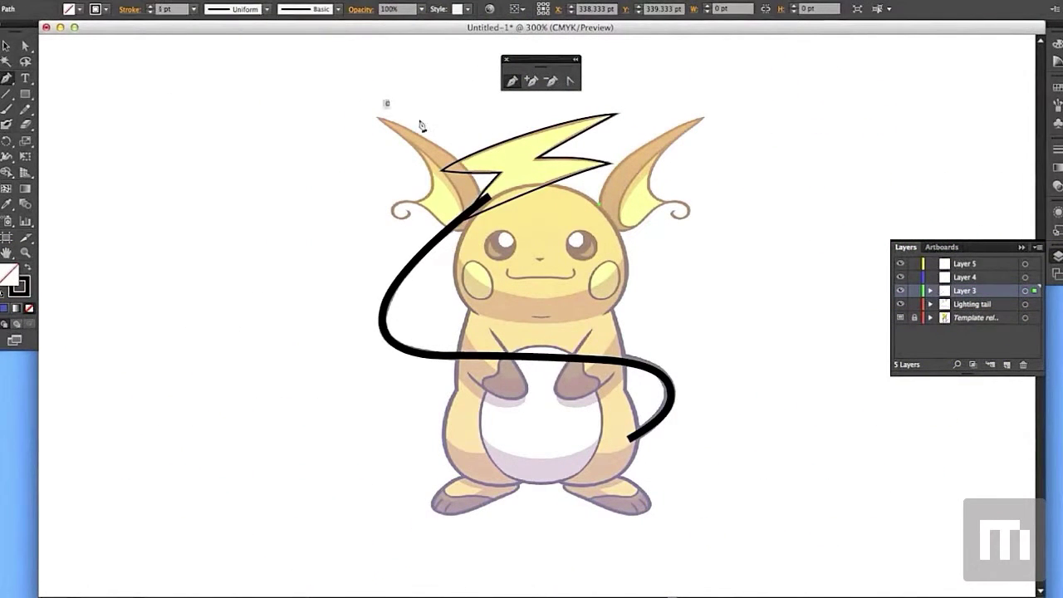
# - Try to shape the start of the outline at the base of the ear nearest the bolt's tips, and undo it
pyautogui.hotkey('shift', 'c')
pyautogui.click(611, 193)
pyautogui.click(654, 305)
pyautogui.click(118, 1)
pyautogui.click(133, 1)
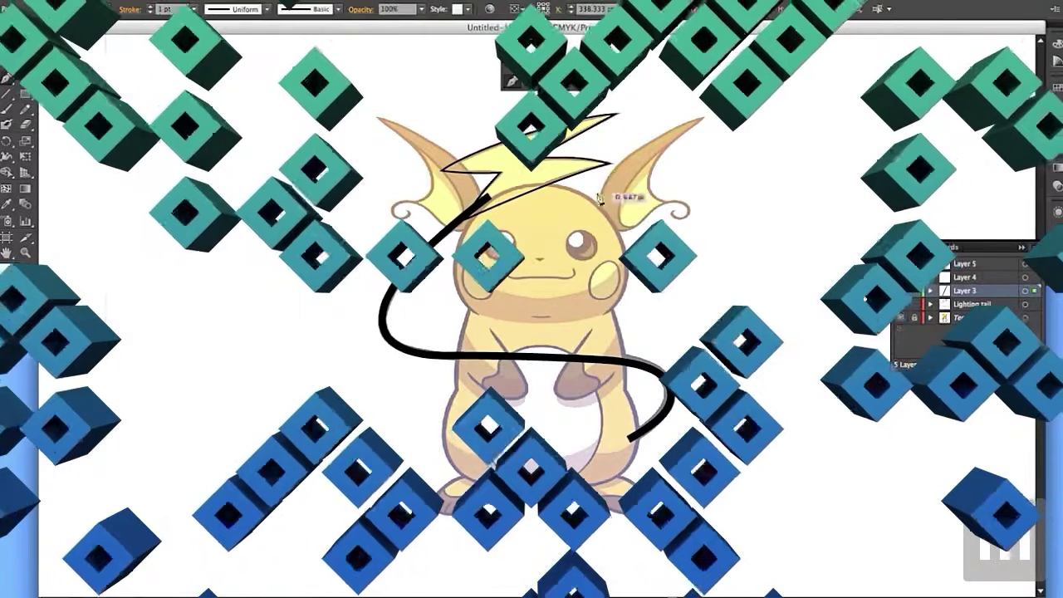
# - Try to trace the ear's outer edge as one curve to its tip and continue along the inner edge
pyautogui.moveTo(597, 212); pyautogui.dragTo(626, 172)
pyautogui.moveTo(724, 133); pyautogui.dragTo(811, 81)
pyautogui.moveTo(668, 204); pyautogui.dragTo(685, 229)
pyautogui.press('super+z')
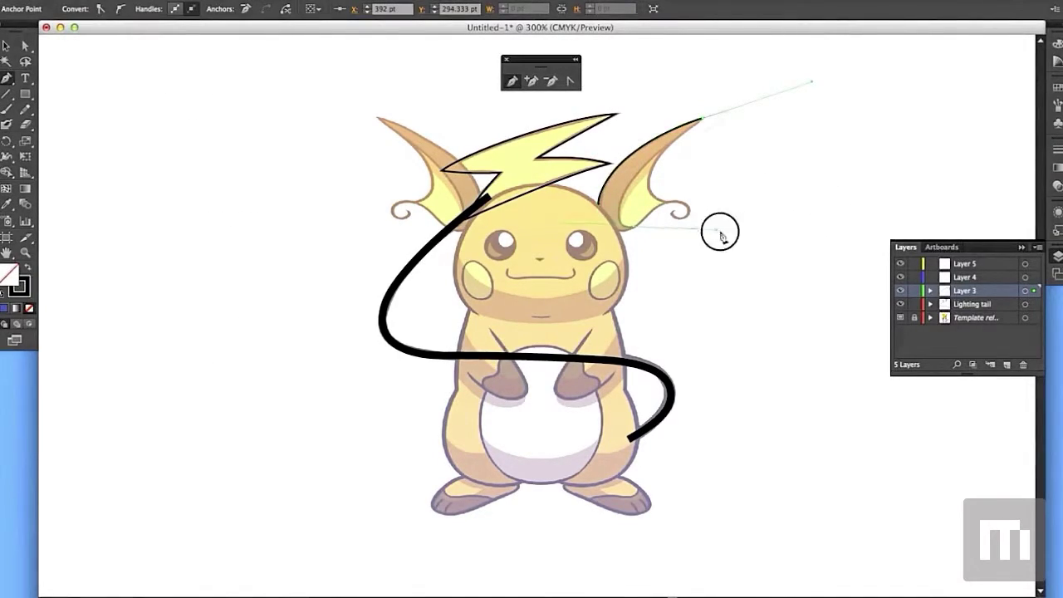
pyautogui.moveTo(684, 304); pyautogui.dragTo(712, 266)
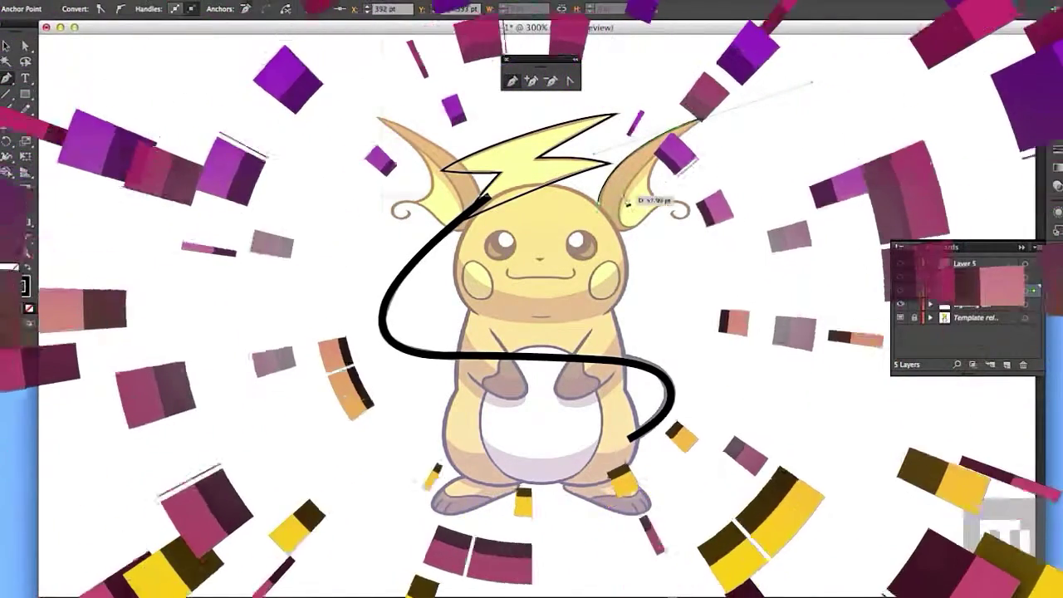
pyautogui.moveTo(686, 124); pyautogui.dragTo(729, 128)
pyautogui.moveTo(778, 82); pyautogui.dragTo(780, 83)
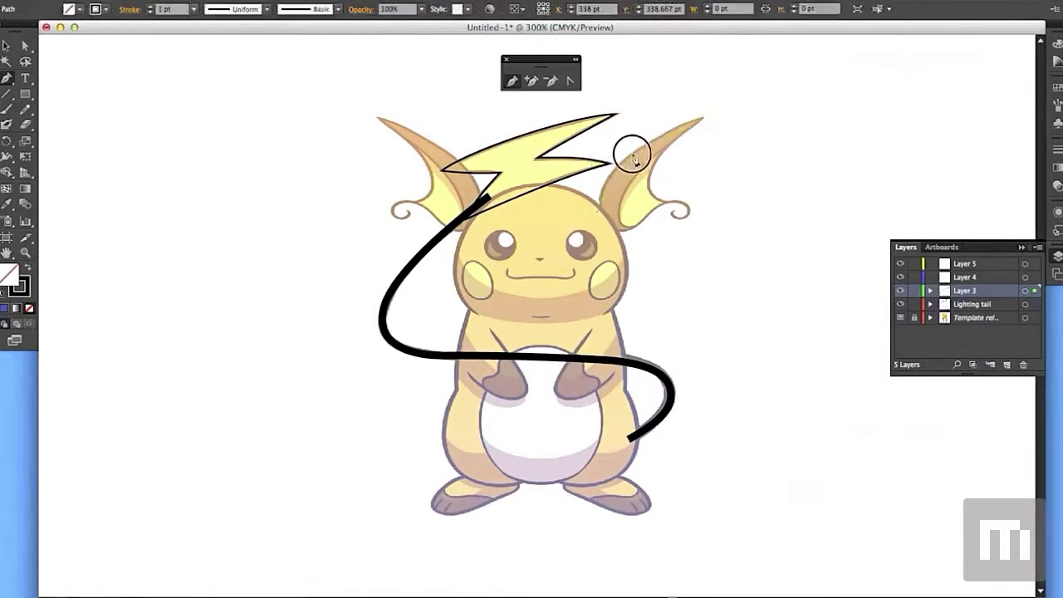
# - Trace the ear's outer edge to its tip, then back down its inner edge and around the yellow inner area's base to the curl
pyautogui.moveTo(660, 145); pyautogui.dragTo(687, 131)
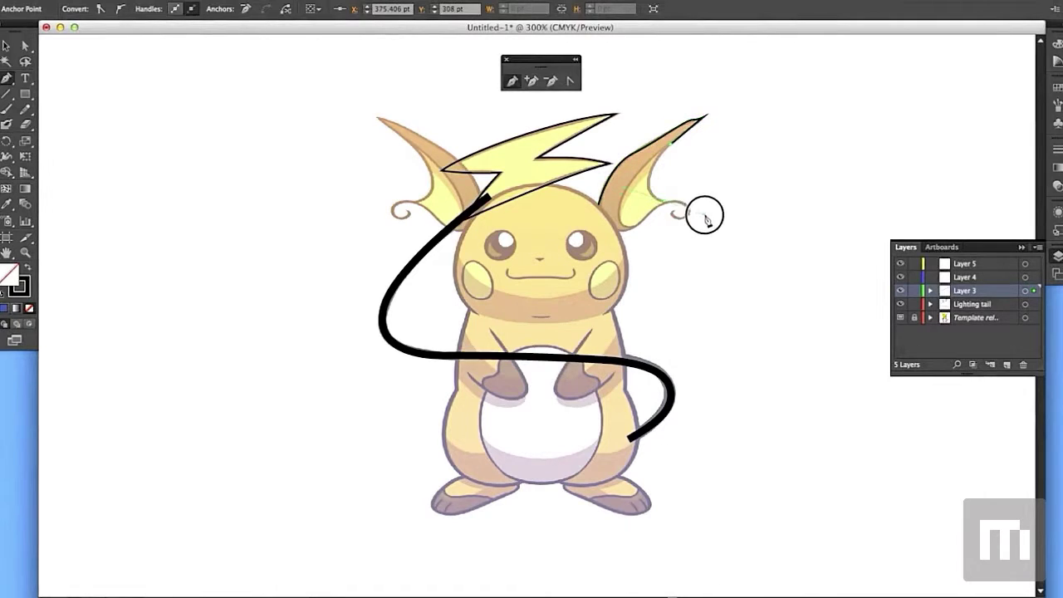
pyautogui.click(118, 1)
pyautogui.click(133, 1)
pyautogui.moveTo(613, 226); pyautogui.dragTo(674, 230)
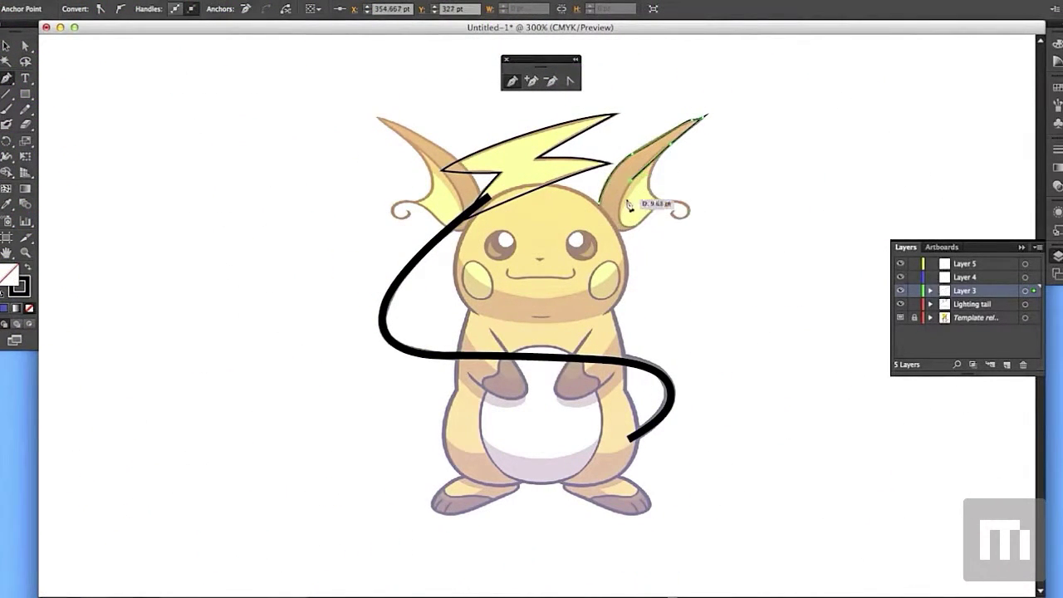
pyautogui.moveTo(621, 221); pyautogui.dragTo(650, 218)
pyautogui.click(662, 202)
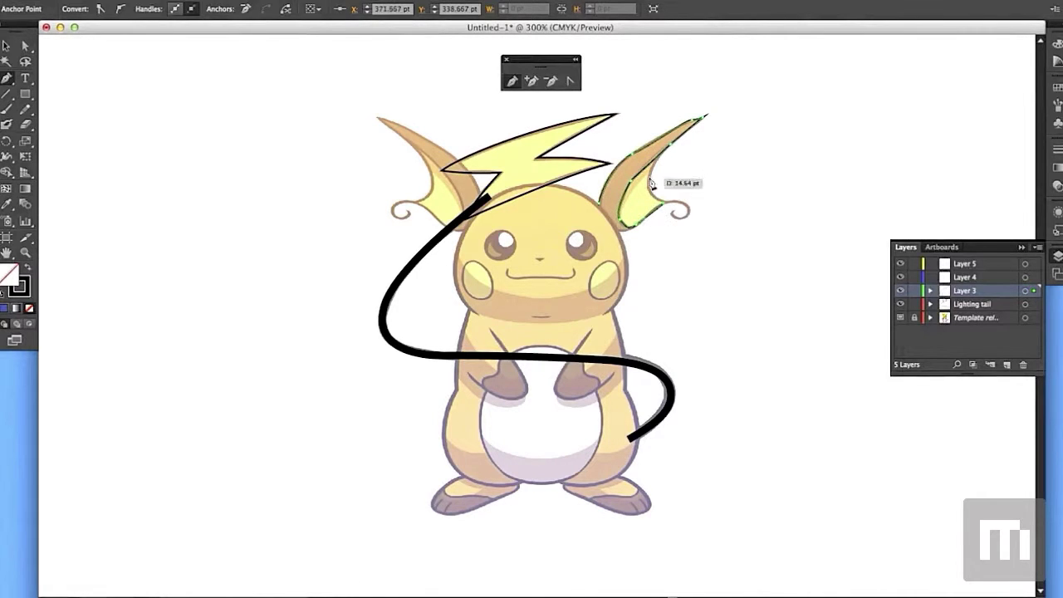
# - Make the point at the curl a corner and trace the concave outer edge of the yellow inner area
pyautogui.click(118, 1)
pyautogui.click(132, 1)
pyautogui.moveTo(660, 157); pyautogui.dragTo(672, 207)
pyautogui.click(118, 1)
pyautogui.click(133, 1)
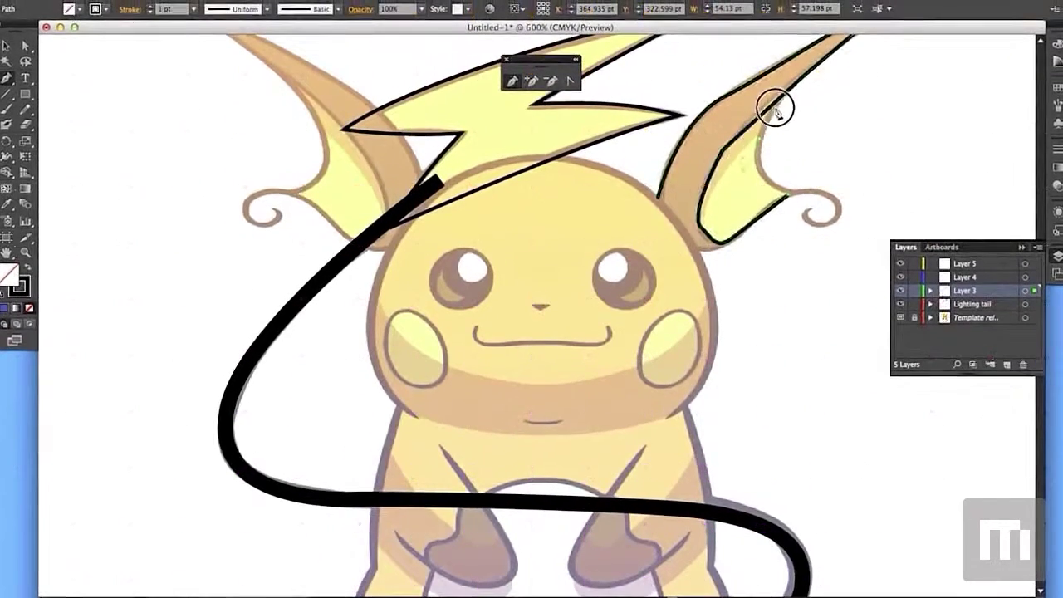
# - Extend the yellow inner area's outer edge up to meet the ear's lower edge and deselect the path
pyautogui.moveTo(773, 104); pyautogui.dragTo(782, 110)
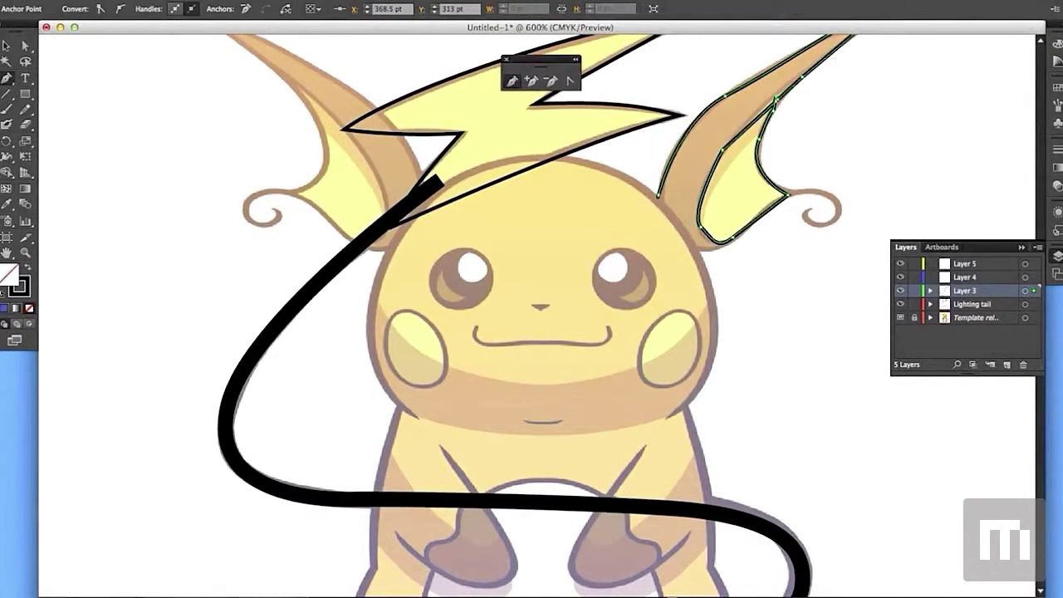
pyautogui.press('super+z')
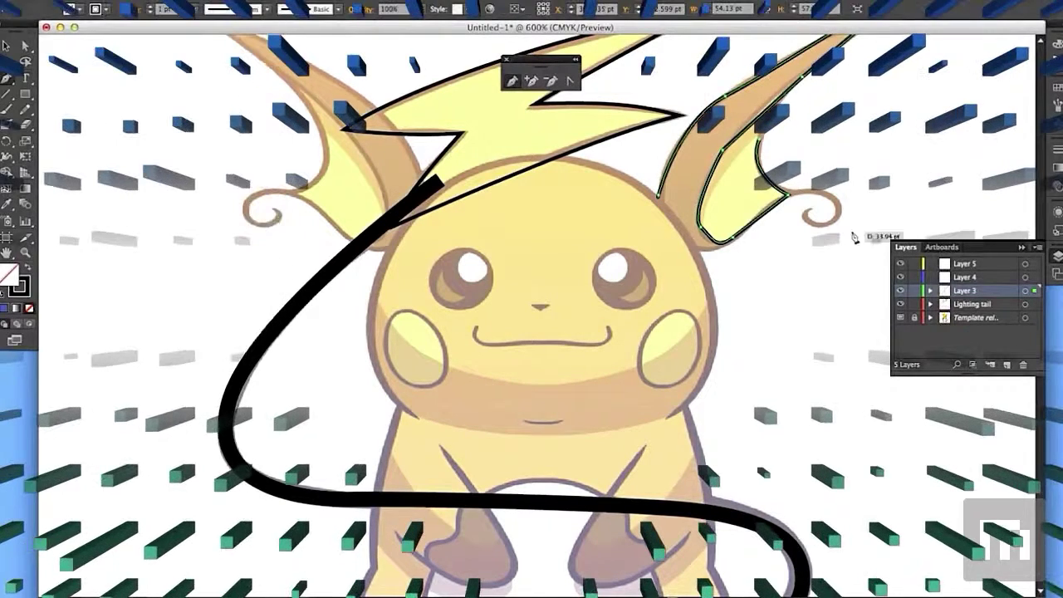
pyautogui.moveTo(777, 104); pyautogui.dragTo(785, 97)
pyautogui.moveTo(788, 84); pyautogui.dragTo(804, 76)
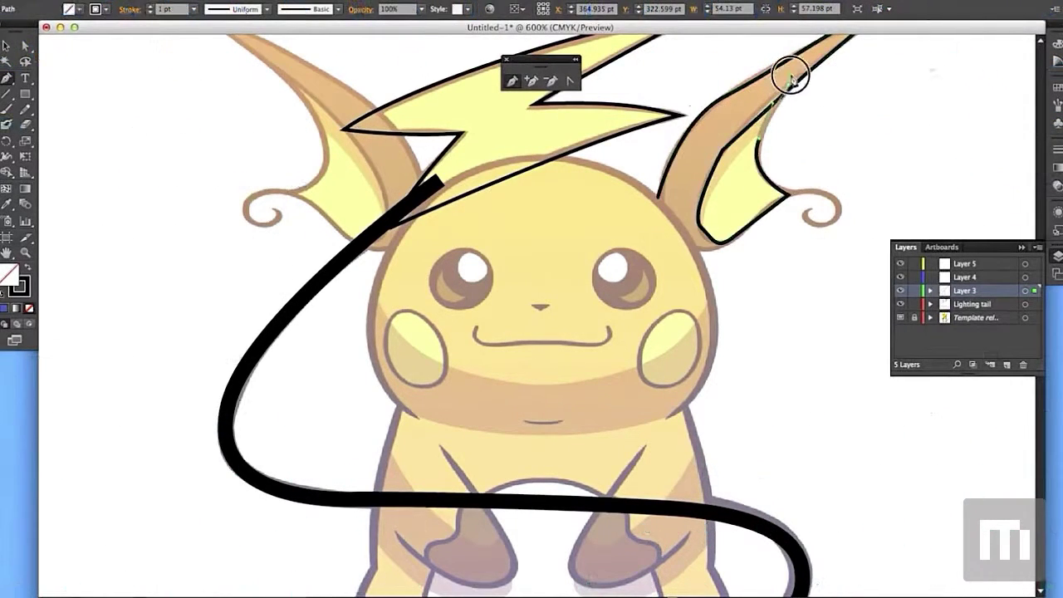
pyautogui.click(789, 84)
pyautogui.click(701, 226)
pyautogui.click(701, 213)
# - Hide the Lighting tail layer and check the ear outline against the template by toggling Layer 3's visibility
pyautogui.click(900, 305)
pyautogui.click(901, 304)
pyautogui.click(901, 304)
pyautogui.click(901, 292)
pyautogui.click(901, 291)
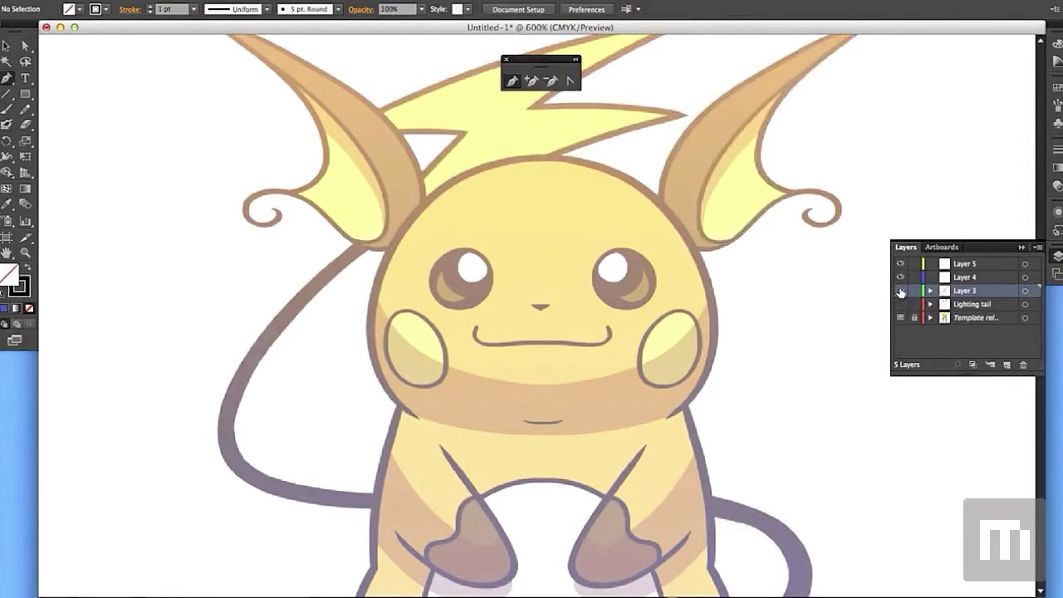
pyautogui.click(900, 292)
pyautogui.click(900, 292)
# - Trace the curved base of the ear around to the yellow area's lower edge and compare it with the template
pyautogui.click(659, 196)
pyautogui.click(698, 248)
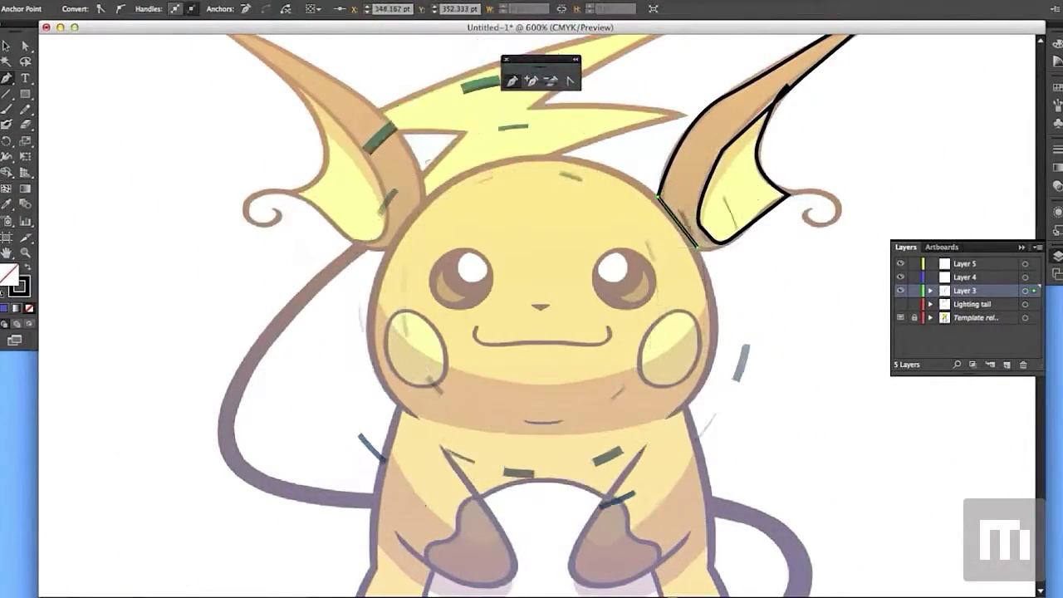
pyautogui.moveTo(786, 229); pyautogui.dragTo(784, 202)
pyautogui.moveTo(746, 246); pyautogui.dragTo(719, 227)
pyautogui.moveTo(755, 230); pyautogui.dragTo(814, 314)
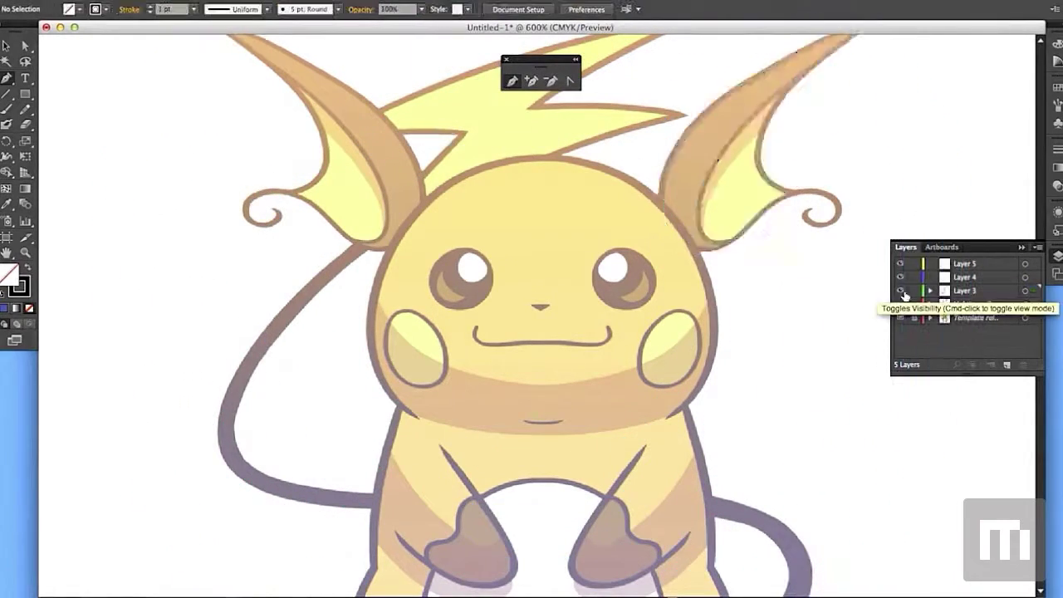
pyautogui.click(901, 290)
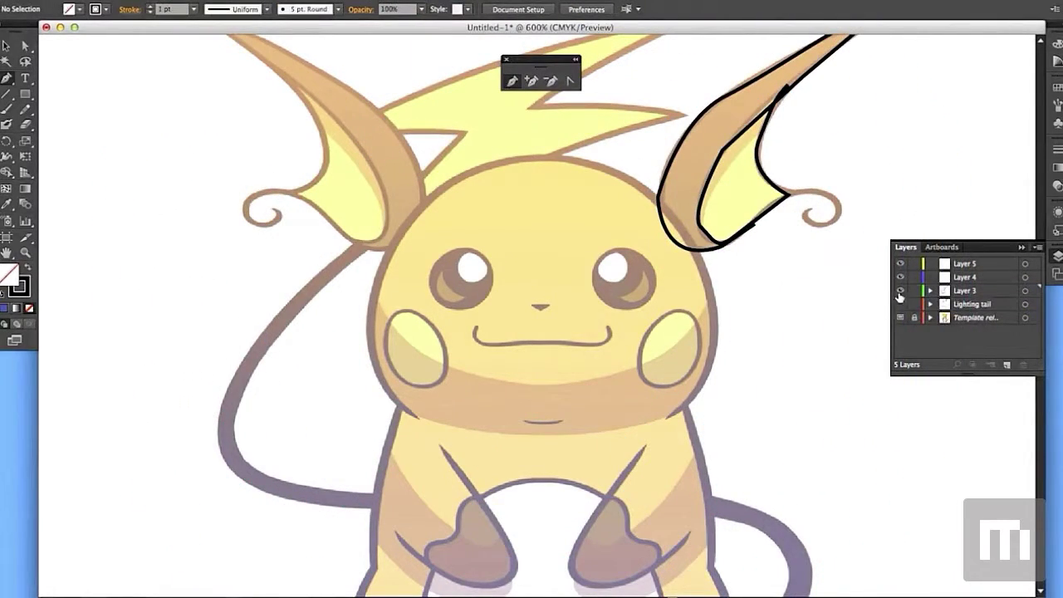
pyautogui.click(901, 304)
# - Trace the opposite ear's base where it meets the head and its outer edge up to the tip
pyautogui.scroll(2, 784, 242)
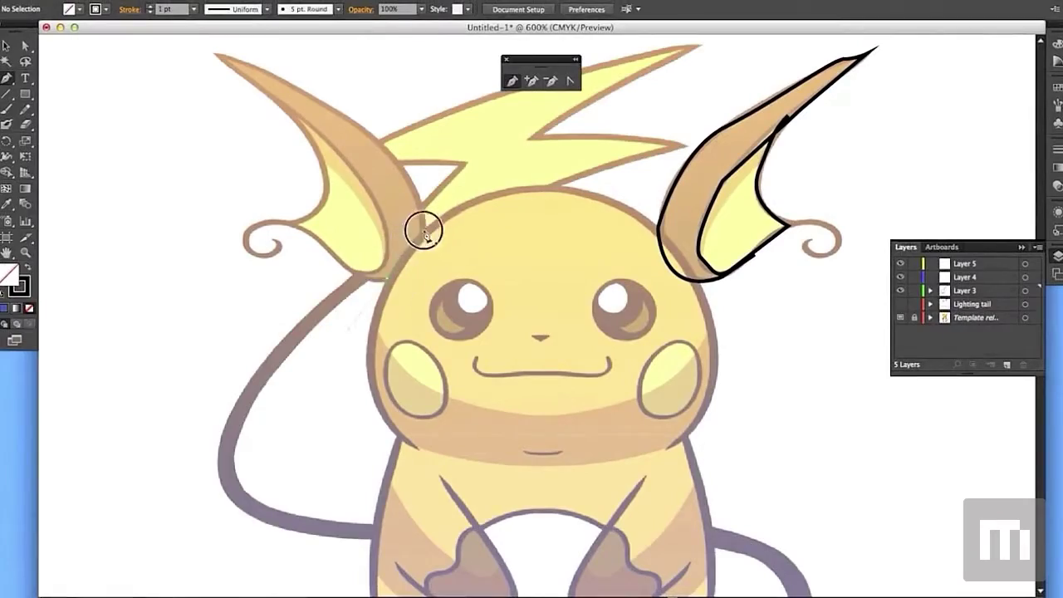
pyautogui.moveTo(424, 232); pyautogui.dragTo(399, 266)
pyautogui.moveTo(427, 232); pyautogui.dragTo(415, 222)
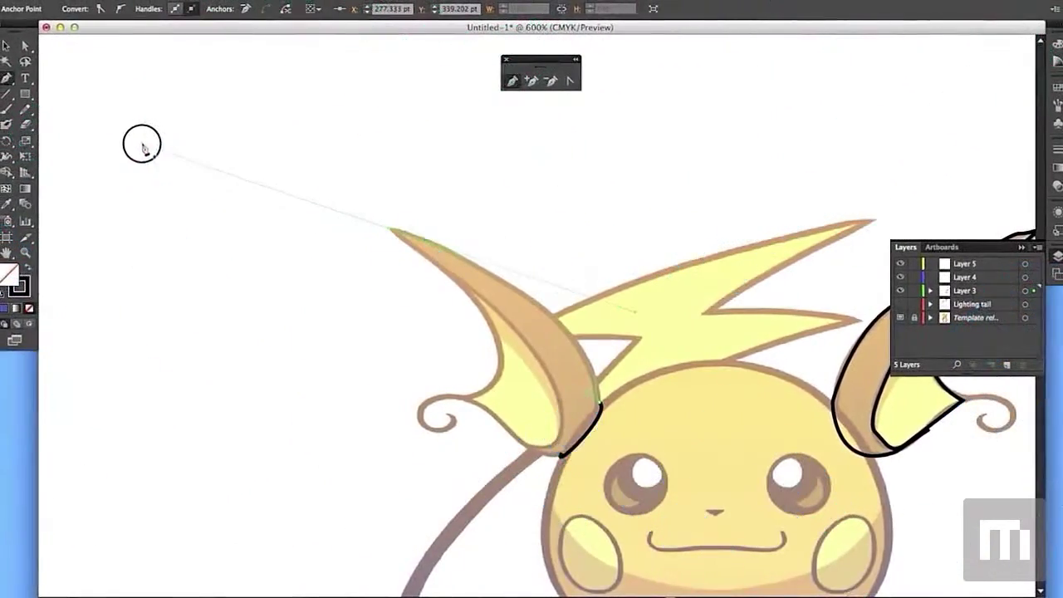
pyautogui.moveTo(142, 146); pyautogui.dragTo(143, 135)
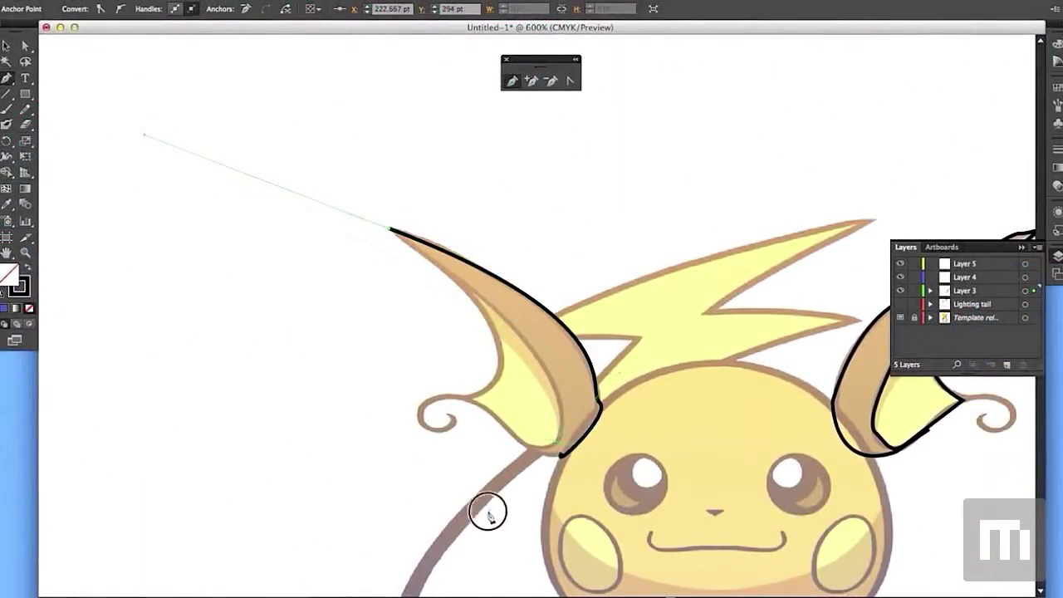
pyautogui.moveTo(452, 569); pyautogui.dragTo(452, 570)
pyautogui.press('super+z')
pyautogui.press('super+z')
pyautogui.moveTo(422, 238); pyautogui.dragTo(236, 162)
pyautogui.click(393, 232)
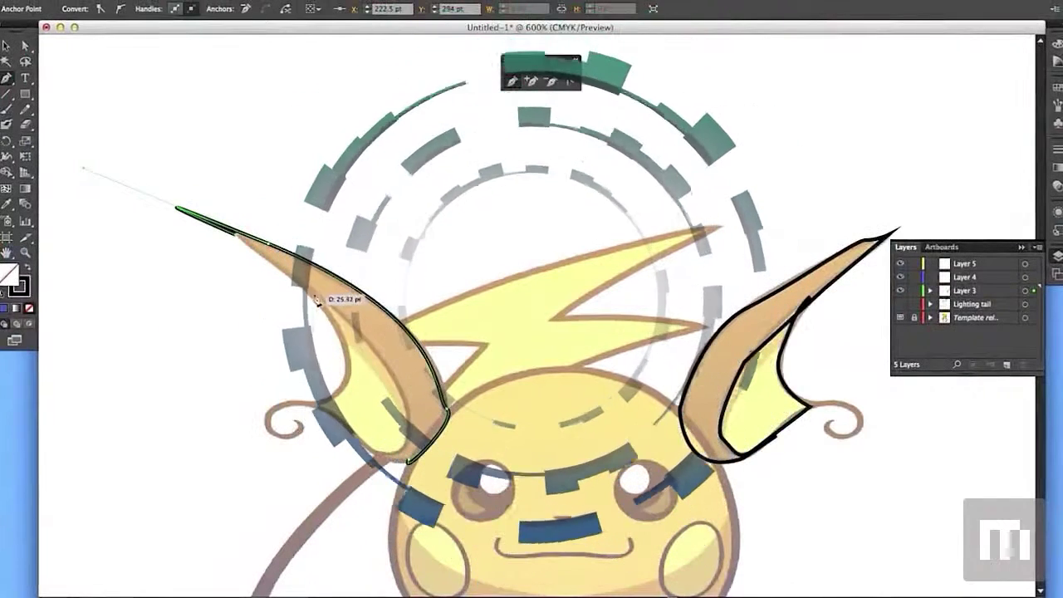
# - Trace the opposite ear's inner edge and yellow inner area, and deselect the finished outline
pyautogui.moveTo(319, 406)
pyautogui.mouseDown()
pyautogui.moveTo(308, 442)
pyautogui.moveTo(305, 428)
pyautogui.mouseUp()
pyautogui.moveTo(313, 301); pyautogui.dragTo(221, 230)
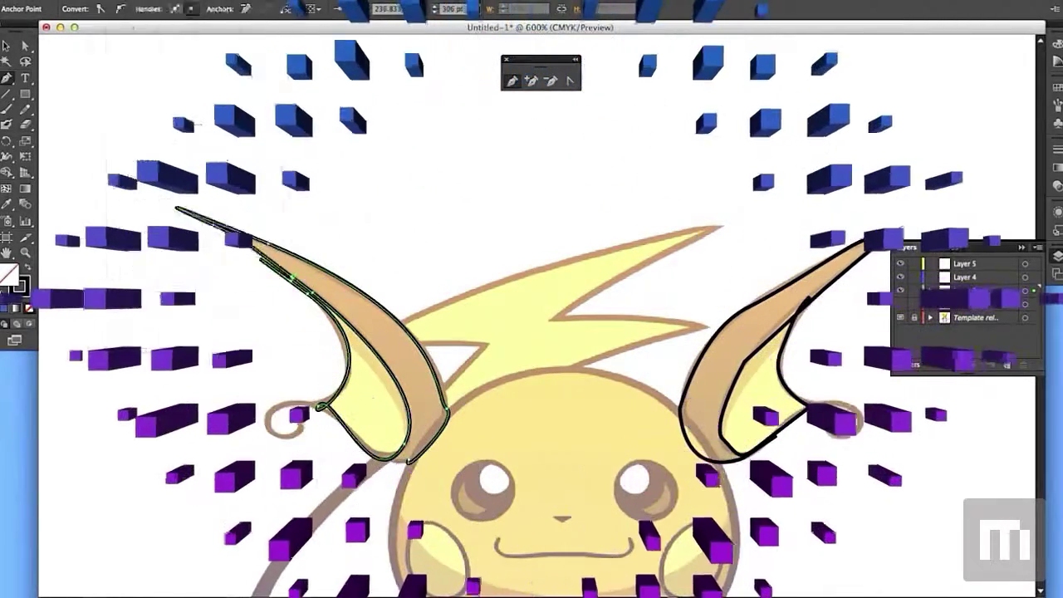
pyautogui.click(903, 292)
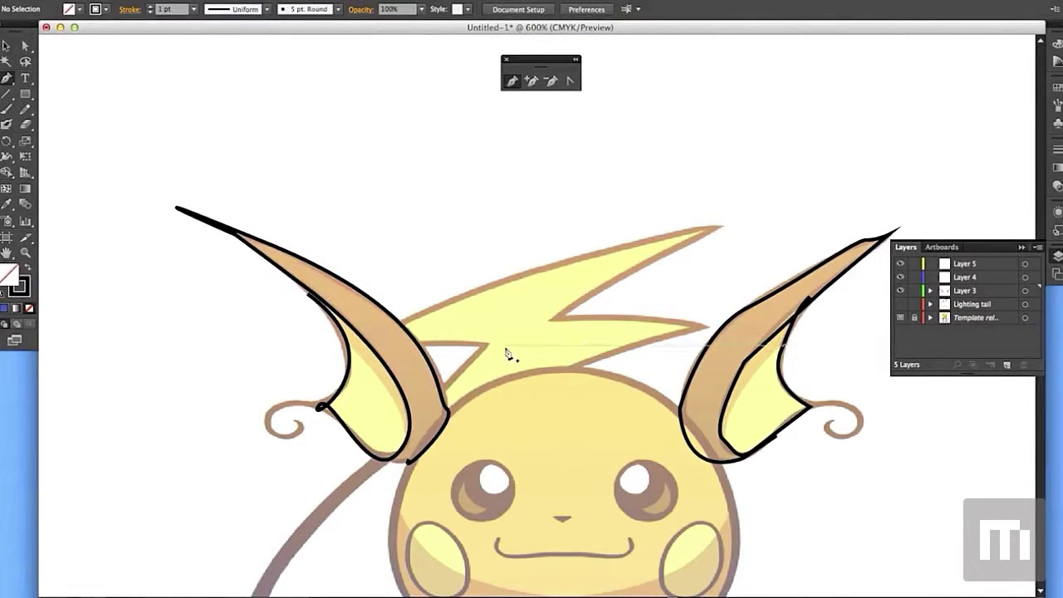
pyautogui.click(305, 289)
pyautogui.click(318, 406)
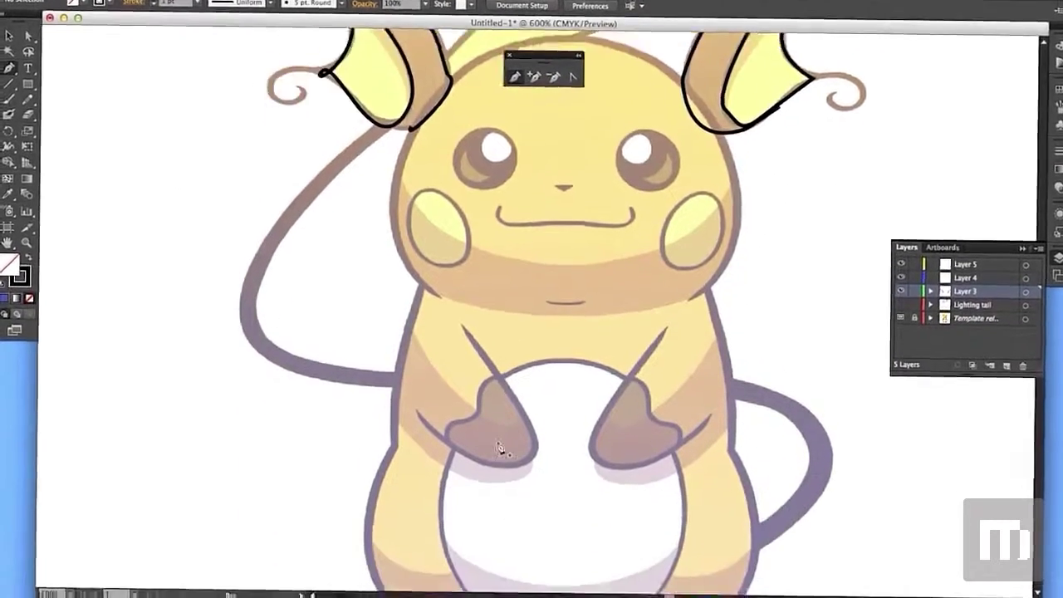
# - Trace a closed outline around the foot below the ear just traced and deselect it
pyautogui.scroll(-5, 500, 449)
pyautogui.click(520, 499)
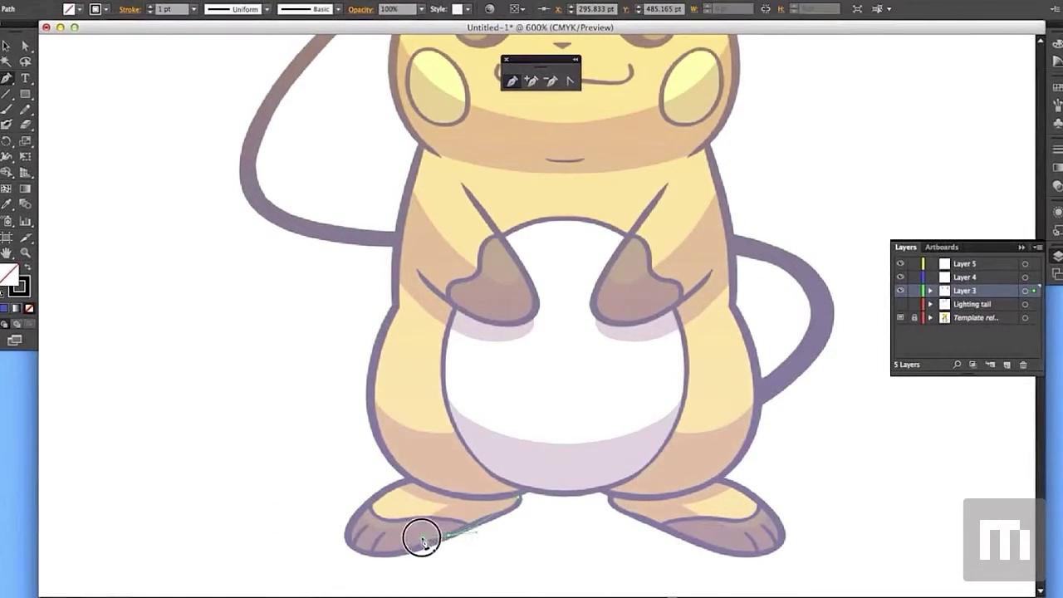
pyautogui.moveTo(421, 540); pyautogui.dragTo(349, 541)
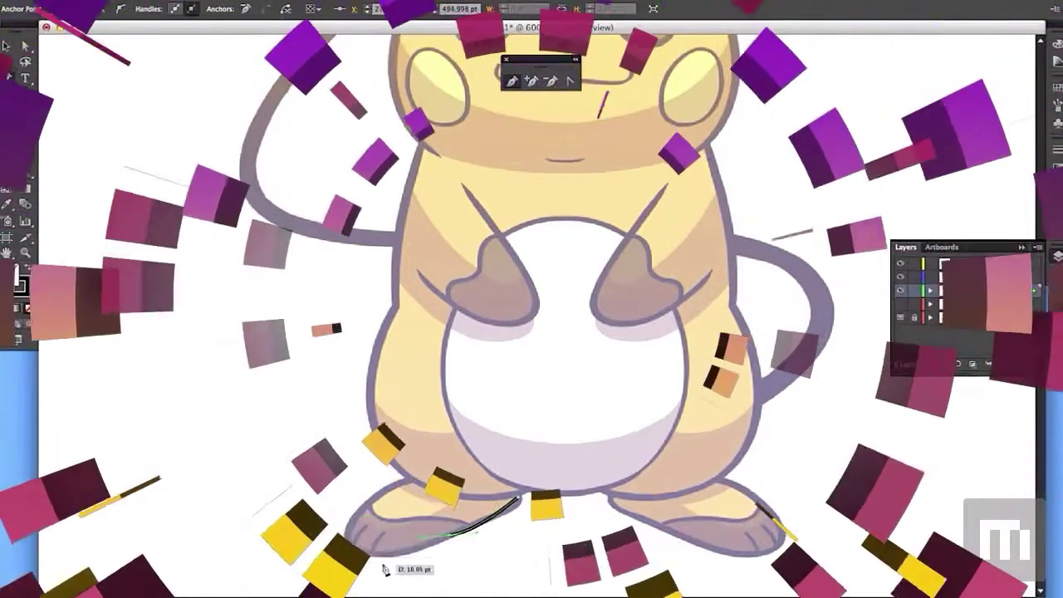
pyautogui.moveTo(347, 539); pyautogui.dragTo(352, 550)
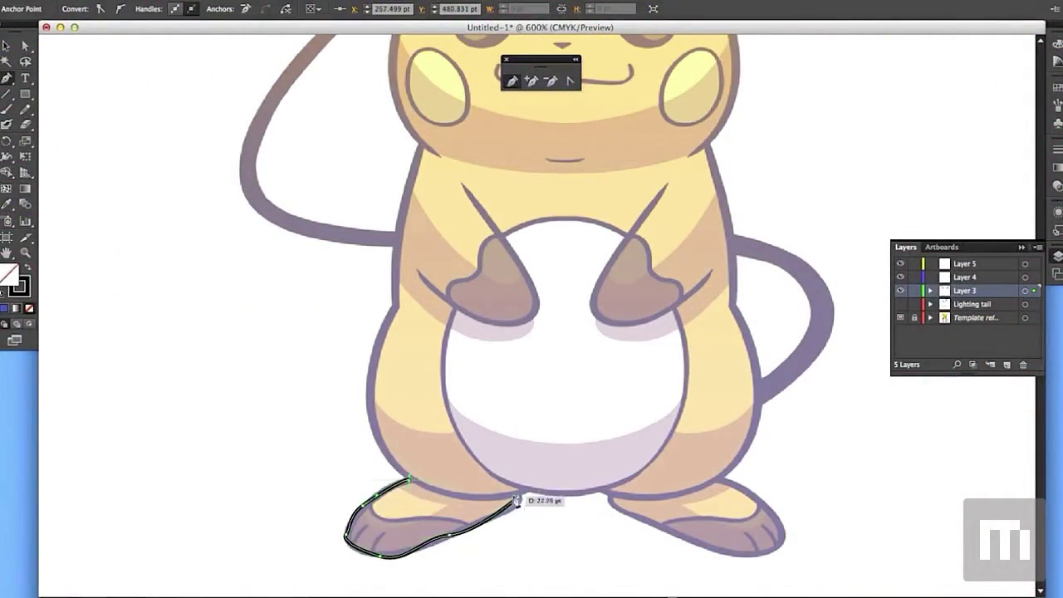
pyautogui.press('super+shift+a')
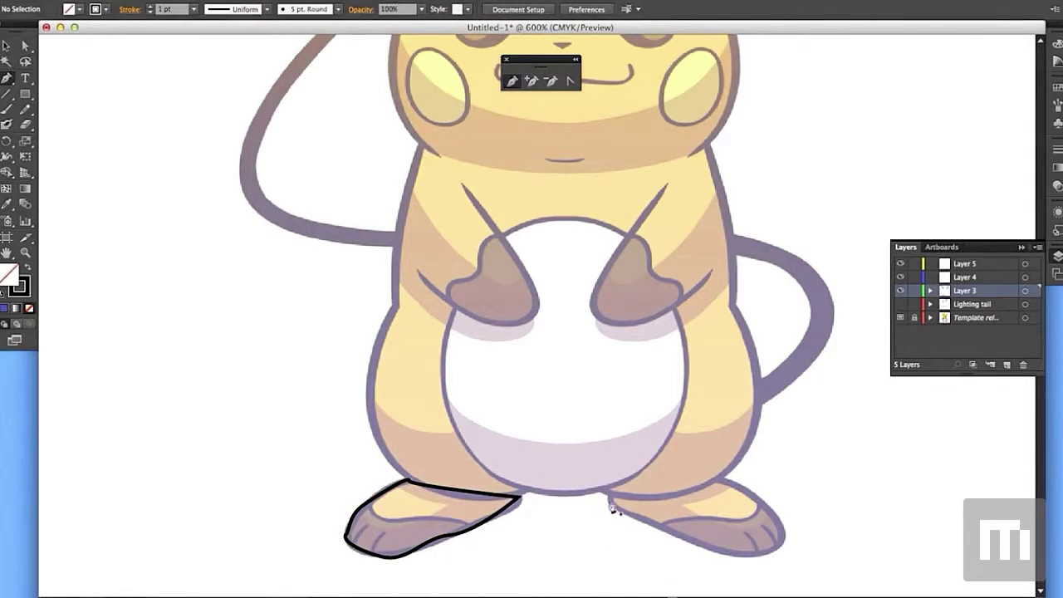
# - Trace a closed outline around the opposite foot and deselect it
pyautogui.click(718, 480)
pyautogui.moveTo(783, 526); pyautogui.dragTo(784, 535)
pyautogui.moveTo(738, 554); pyautogui.dragTo(711, 548)
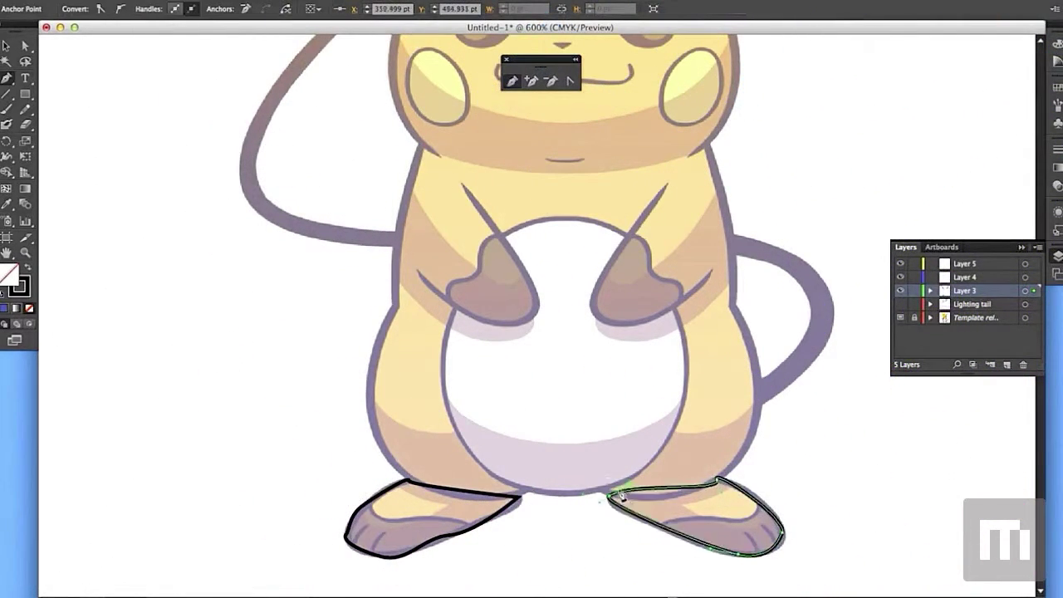
pyautogui.press('super+shift+a')
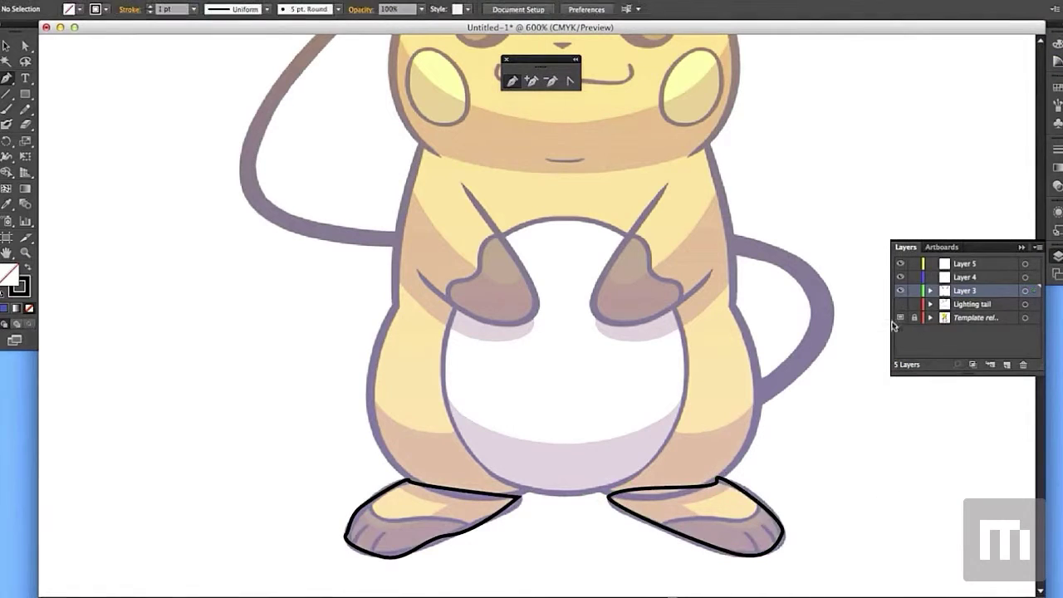
pyautogui.click(657, 486)
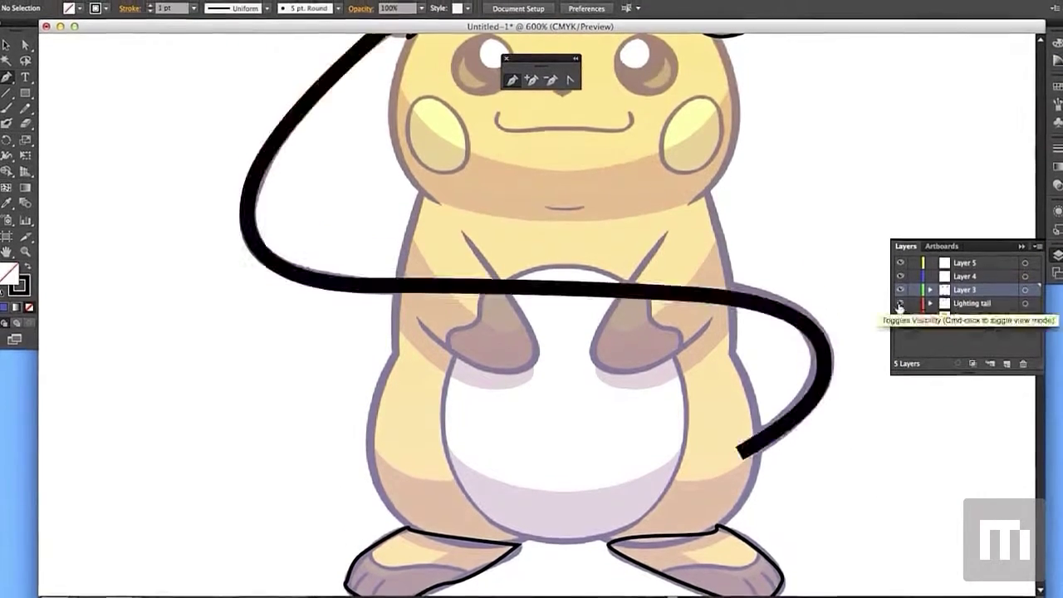
# - Make Layer 4 active and try to fit an ellipse to the white belly by drawing from its upper edge
pyautogui.click(953, 280)
pyautogui.moveTo(25, 94); pyautogui.dragTo(64, 125)
pyautogui.moveTo(567, 274); pyautogui.dragTo(688, 546)
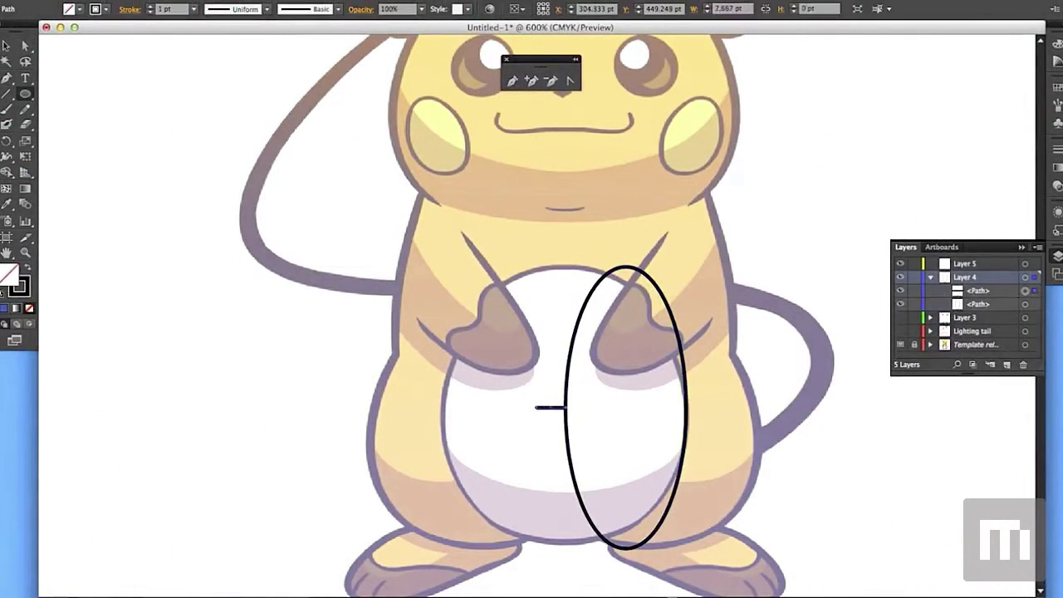
pyautogui.hotkey('ctrl', 'z')
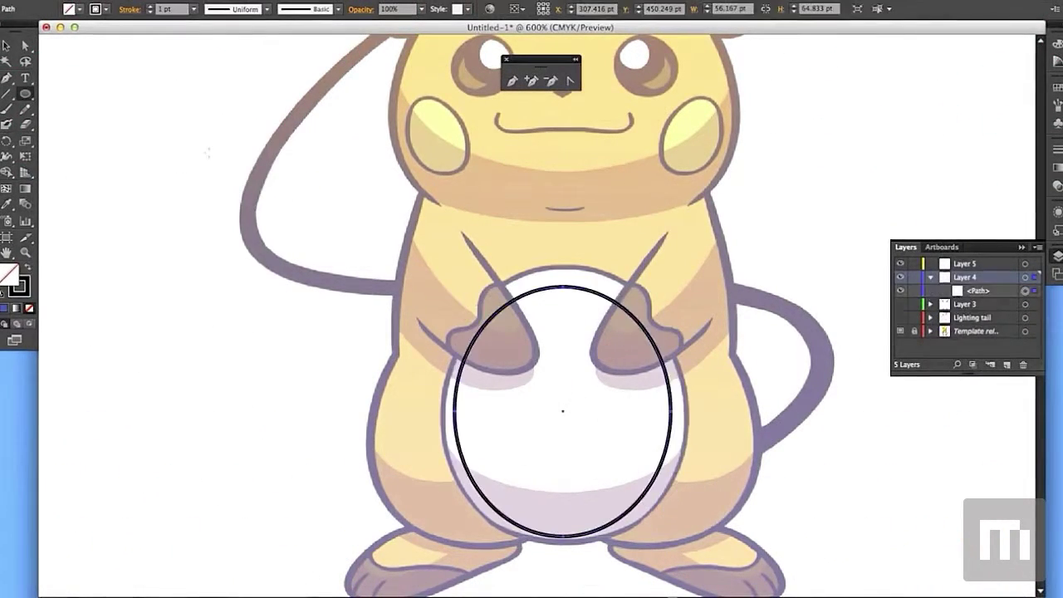
pyautogui.press('super+z')
pyautogui.moveTo(451, 238)
pyautogui.mouseDown()
pyautogui.moveTo(633, 456)
pyautogui.moveTo(689, 550)
pyautogui.mouseUp()
pyautogui.press('super+z')
pyautogui.moveTo(417, 262); pyautogui.dragTo(705, 544)
pyautogui.press('super+z')
pyautogui.moveTo(453, 241)
pyautogui.mouseDown()
pyautogui.moveTo(687, 550)
pyautogui.moveTo(673, 540)
pyautogui.mouseUp()
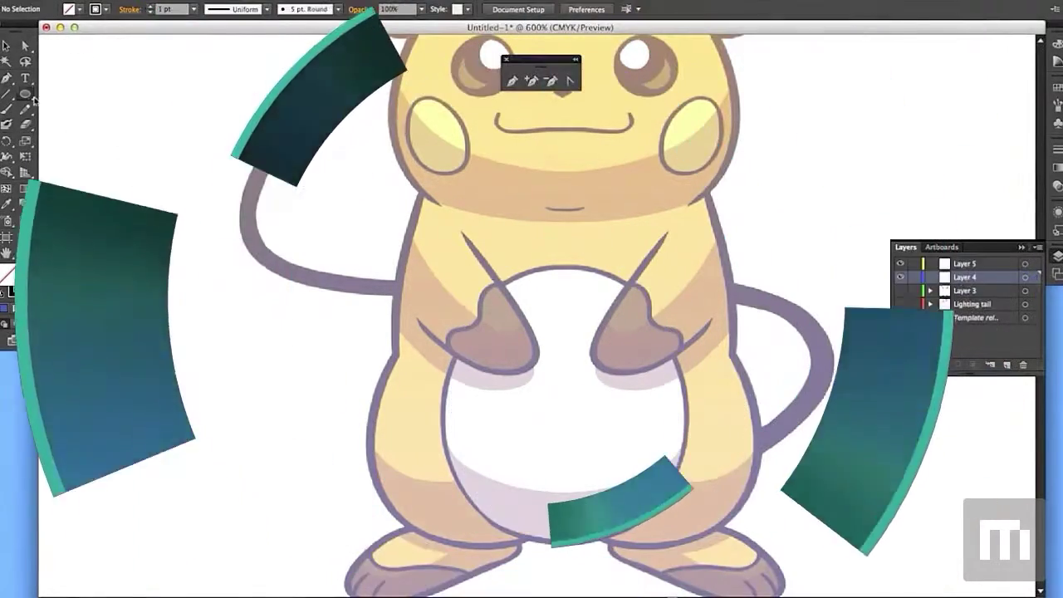
# - Draw an ellipse outward from the white belly's centre to enclose its outline
pyautogui.moveTo(32, 97); pyautogui.dragTo(55, 124)
pyautogui.moveTo(563, 268); pyautogui.dragTo(603, 301)
pyautogui.click(111, 0)
pyautogui.click(131, 7)
pyautogui.moveTo(559, 409); pyautogui.dragTo(689, 557)
pyautogui.hotkey('ctrl', 'z')
pyautogui.moveTo(565, 411)
pyautogui.mouseDown()
pyautogui.moveTo(682, 534)
pyautogui.moveTo(683, 553)
pyautogui.moveTo(605, 452)
pyautogui.mouseUp()
pyautogui.click(112, 0)
pyautogui.click(132, 7)
pyautogui.hotkey('ctrl', 'z')
pyautogui.moveTo(647, 499); pyautogui.dragTo(692, 548)
# - Check the belly ellipse against the template by toggling Layer 4's visibility, keeping Layer 4 active
pyautogui.click(974, 265)
pyautogui.click(900, 280)
pyautogui.click(901, 280)
pyautogui.click(900, 280)
pyautogui.click(901, 280)
pyautogui.click(981, 280)
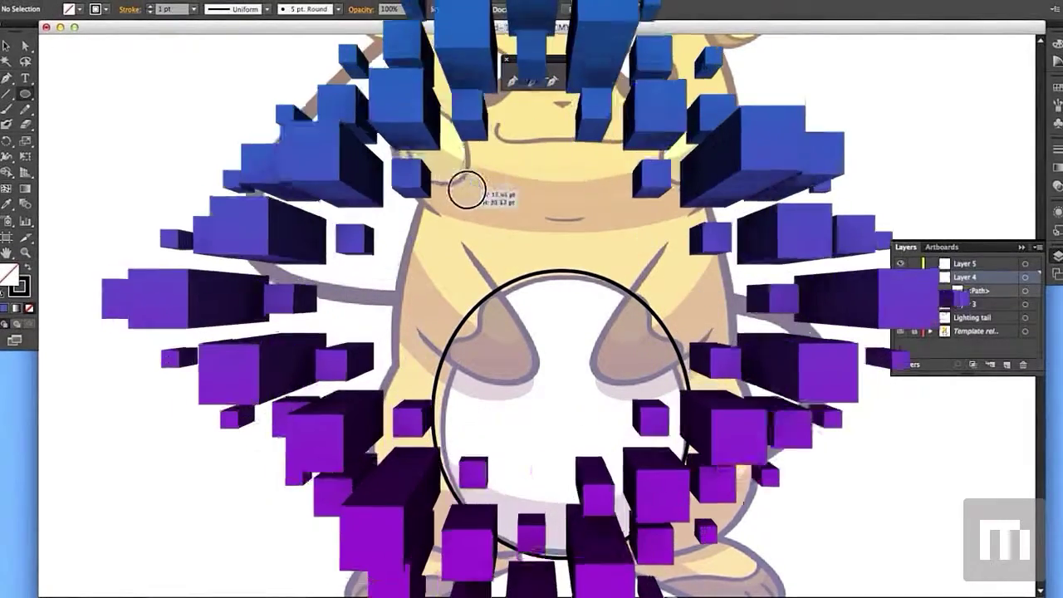
# - Draw ellipses over both cheeks and both eyes on Layer 4, then deselect them
pyautogui.moveTo(467, 189); pyautogui.dragTo(462, 179)
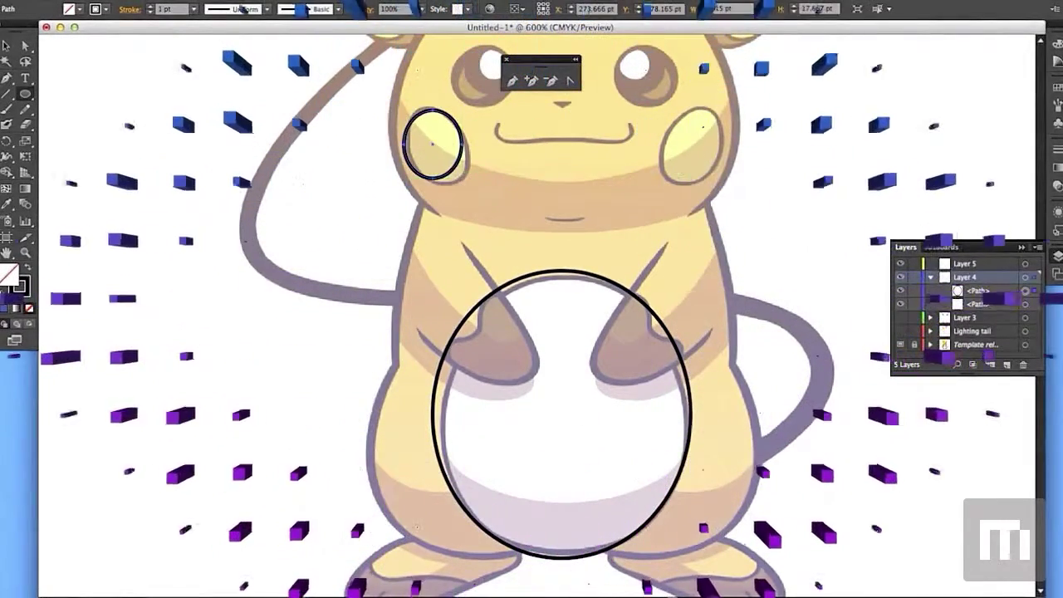
pyautogui.moveTo(674, 170); pyautogui.dragTo(660, 187)
pyautogui.press('super+z')
pyautogui.moveTo(693, 145); pyautogui.dragTo(711, 138)
pyautogui.press('super+z')
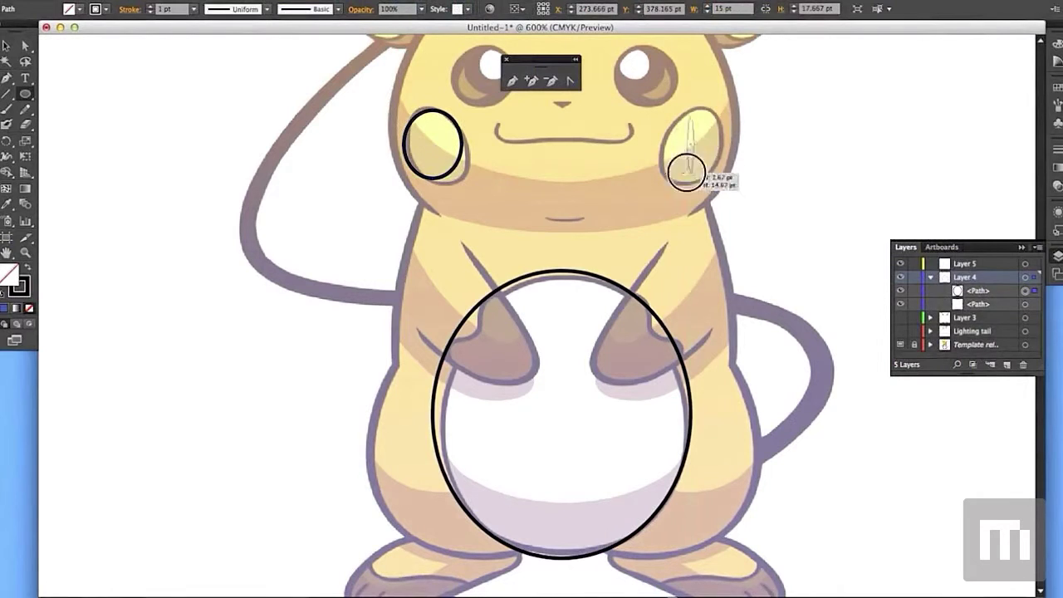
pyautogui.moveTo(720, 175); pyautogui.dragTo(719, 176)
pyautogui.scroll(4, 636, 255)
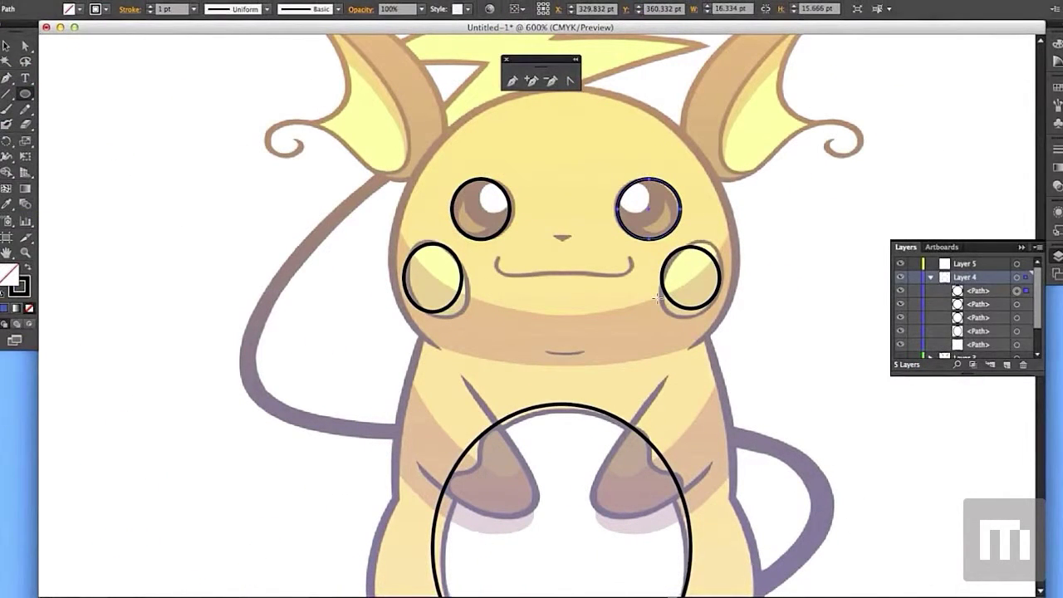
pyautogui.doubleClick(903, 292)
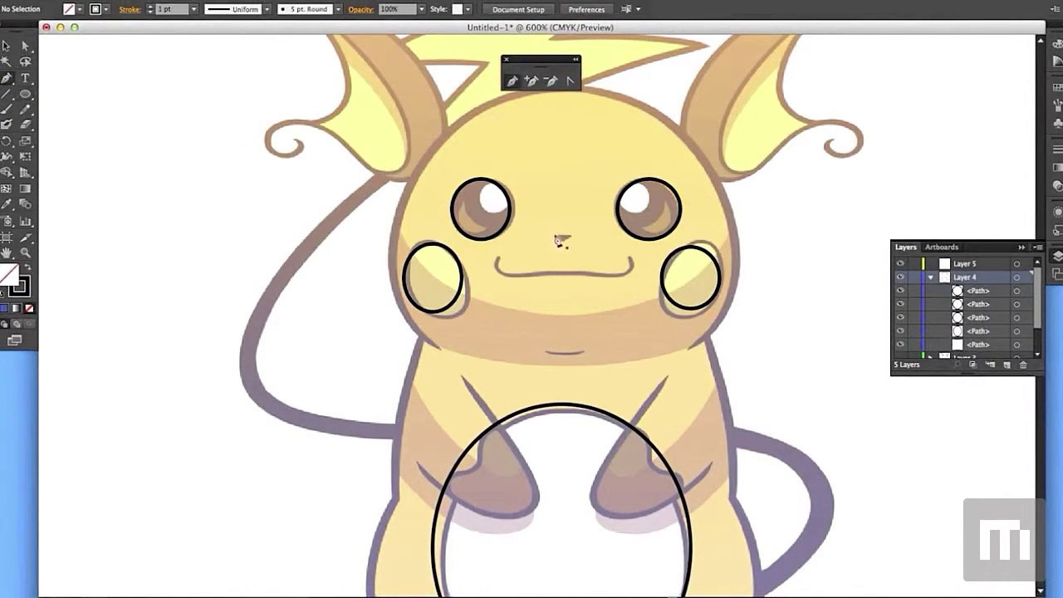
# - Trace the nose as a small closed triangle with the Pen tool and deselect it
pyautogui.click(558, 240)
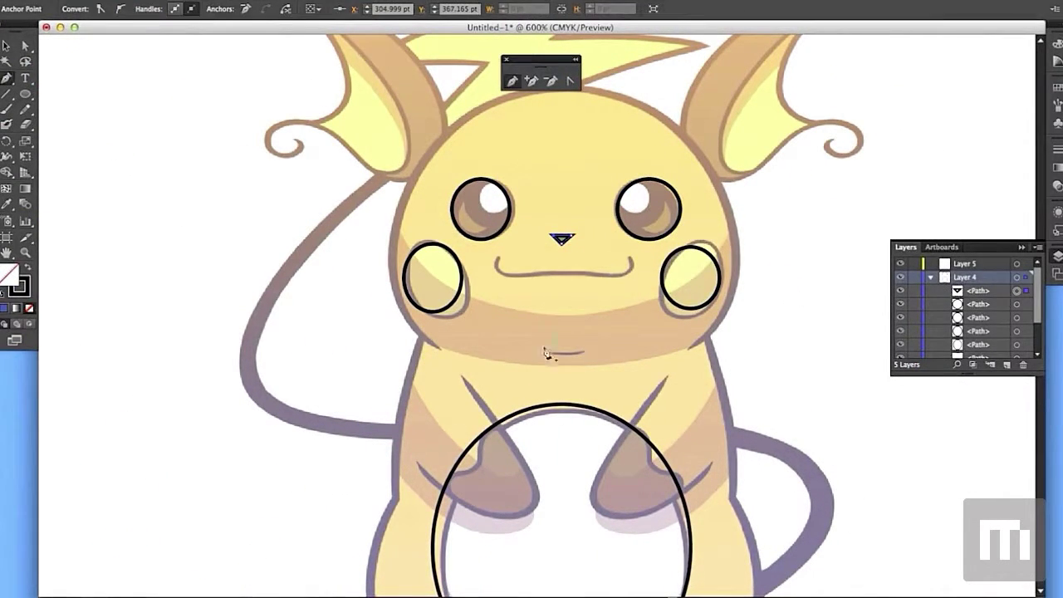
pyautogui.hotkey('ctrl', 'shift', 'a')
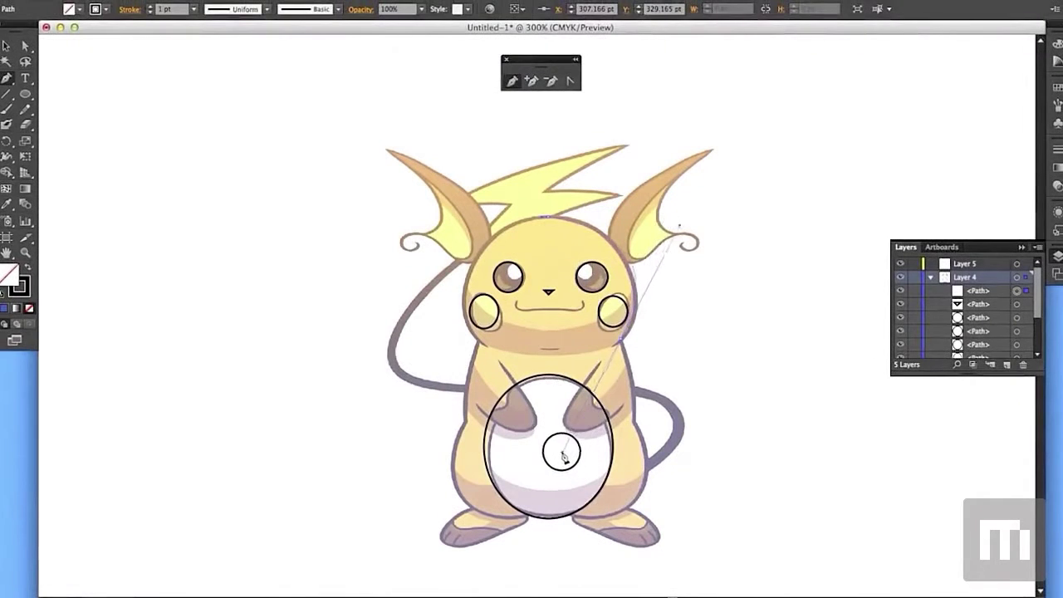
# - Trace the head and body outline on Layer 4 with curved Pen segments from the head's top down the left side and along the base
pyautogui.moveTo(579, 463)
pyautogui.mouseDown()
pyautogui.moveTo(646, 427)
pyautogui.moveTo(712, 333)
pyautogui.mouseUp()
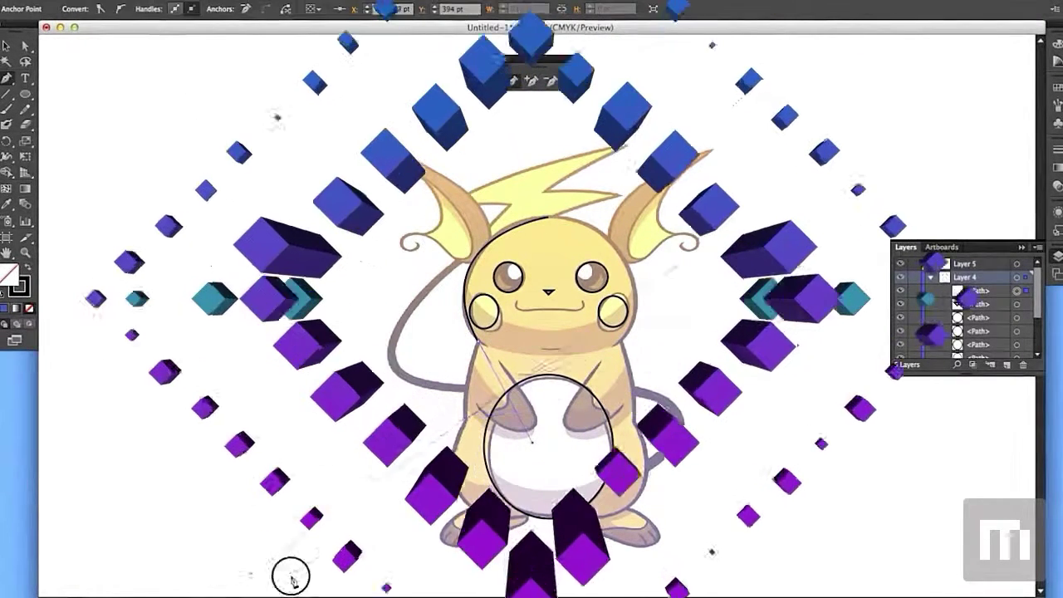
pyautogui.moveTo(479, 252); pyautogui.dragTo(465, 282)
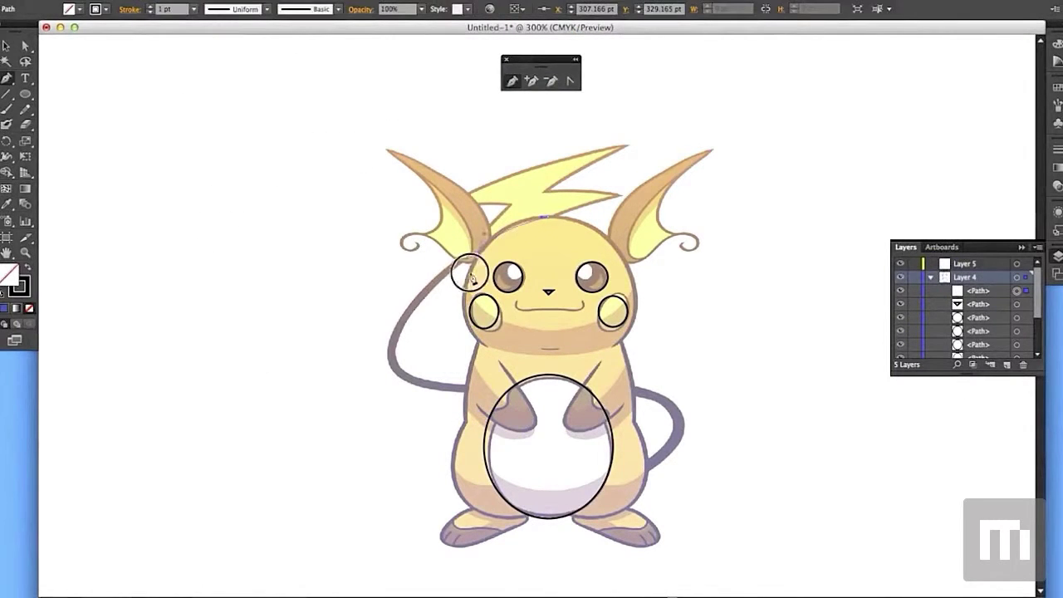
pyautogui.click(115, 0)
pyautogui.click(133, 8)
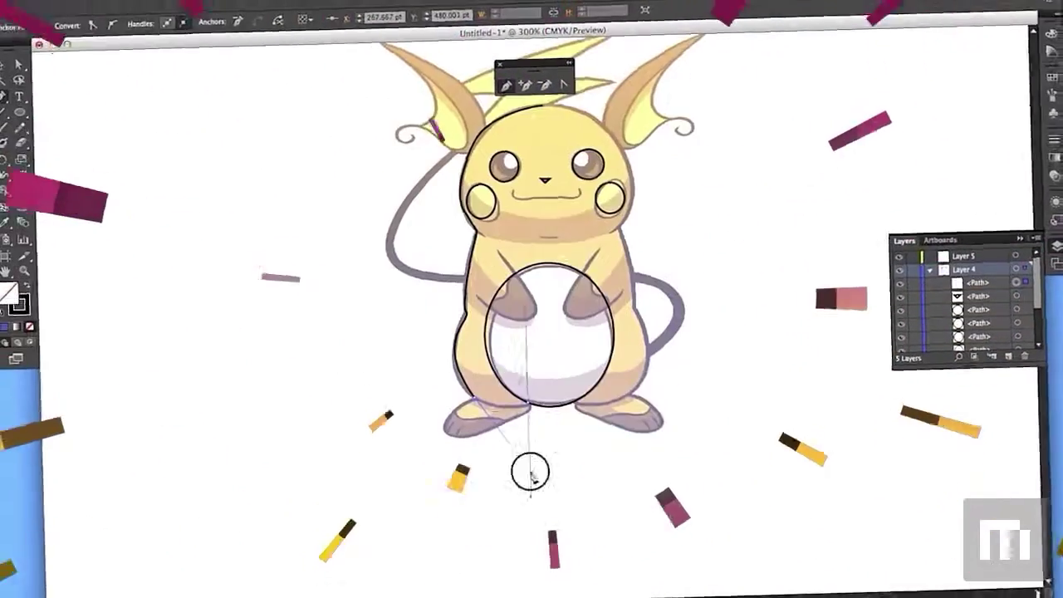
pyautogui.moveTo(531, 473); pyautogui.dragTo(440, 473)
pyautogui.moveTo(353, 497); pyautogui.dragTo(738, 404)
# - Continue the body outline up the right side, close it at the top of the head, and deselect it
pyautogui.click(115, 1)
pyautogui.click(133, 1)
pyautogui.click(114, 1)
pyautogui.click(133, 1)
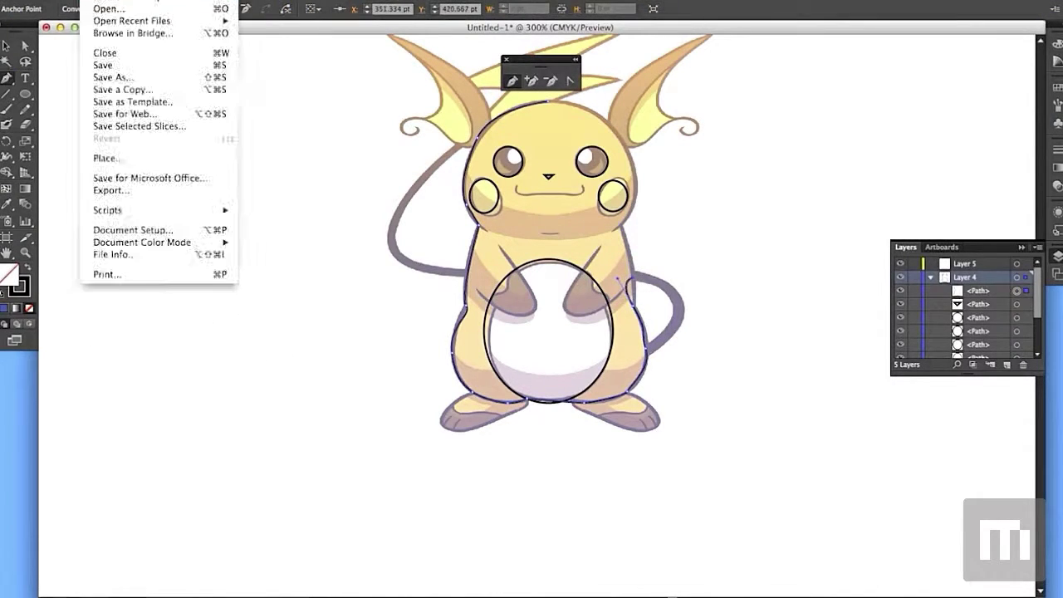
pyautogui.moveTo(639, 315); pyautogui.dragTo(641, 325)
pyautogui.moveTo(625, 237); pyautogui.dragTo(635, 217)
pyautogui.press('super+z')
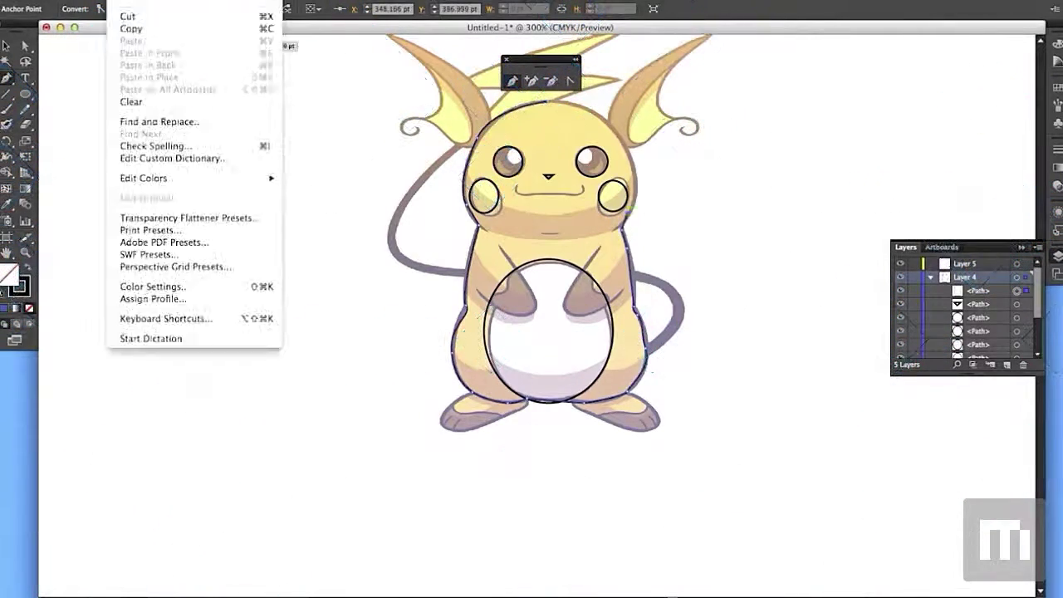
pyautogui.moveTo(627, 145); pyautogui.dragTo(618, 131)
pyautogui.click(549, 101)
pyautogui.click(120, 0)
pyautogui.click(133, 0)
pyautogui.moveTo(512, 107); pyautogui.dragTo(512, 107)
pyautogui.keyDown('super'); pyautogui.click(712, 321); pyautogui.keyUp('super')
# - Check the body outline and the lower traced layers against the template by toggling their visibility
pyautogui.click(902, 291)
pyautogui.click(902, 292)
pyautogui.scroll(-3, 904, 322)
pyautogui.click(902, 338)
pyautogui.click(902, 338)
pyautogui.scroll(3, 903, 324)
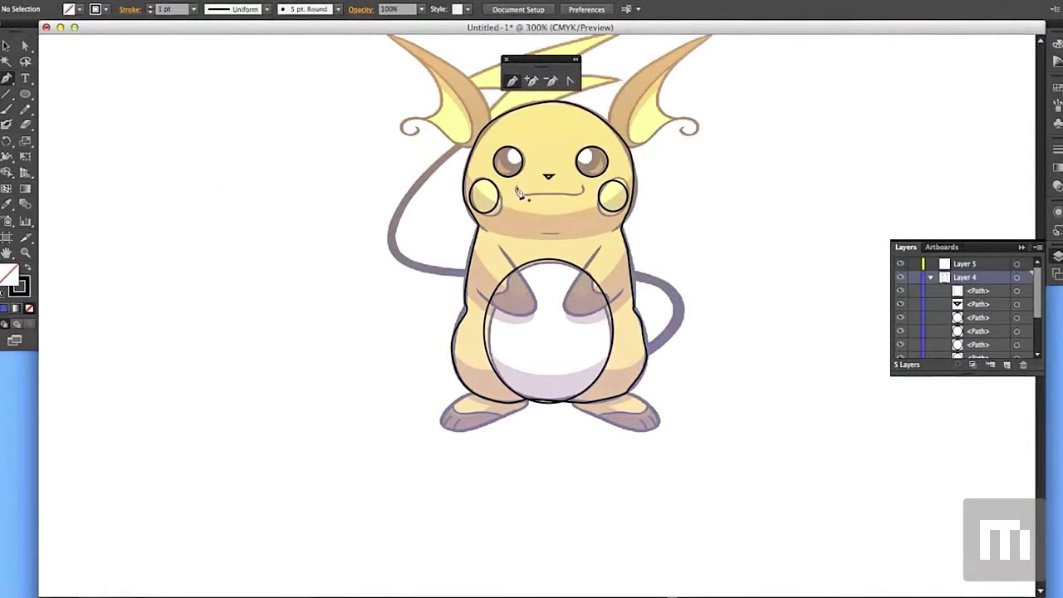
# - Trace the mouth as an open Pen path on Layer 5 and compare it with the template
pyautogui.click(964, 264)
pyautogui.click(516, 188)
pyautogui.moveTo(525, 195); pyautogui.dragTo(535, 196)
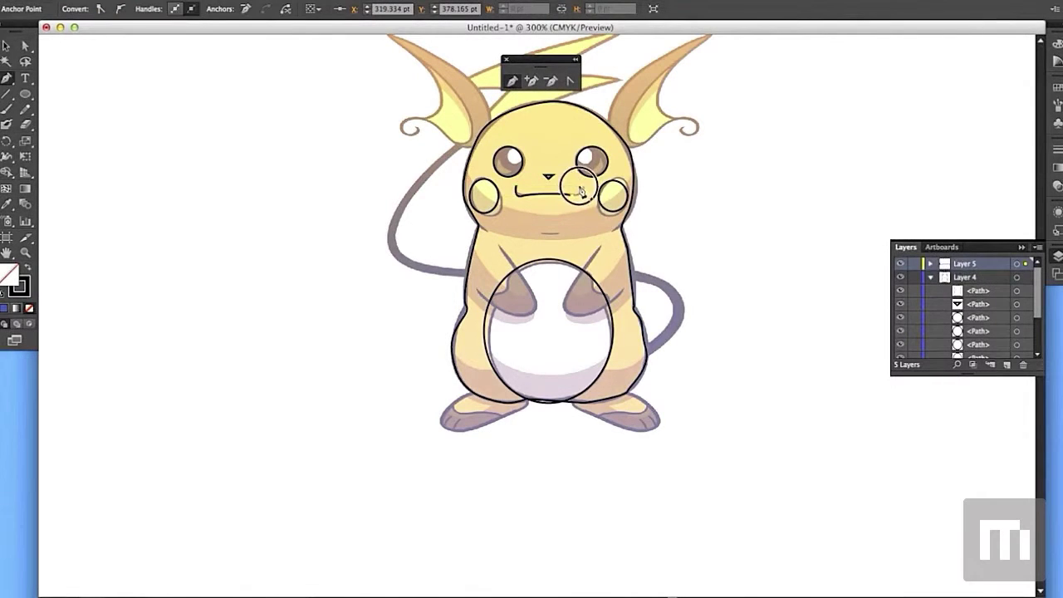
pyautogui.doubleClick(902, 264)
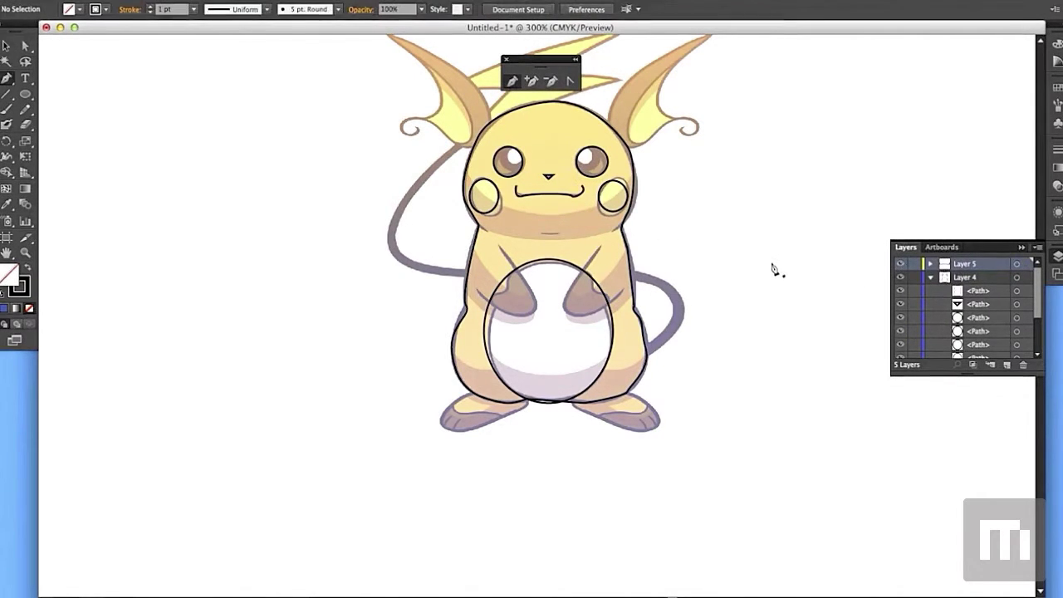
pyautogui.click(542, 234)
pyautogui.moveTo(560, 234); pyautogui.dragTo(574, 239)
pyautogui.click(119, 1)
pyautogui.click(249, 7)
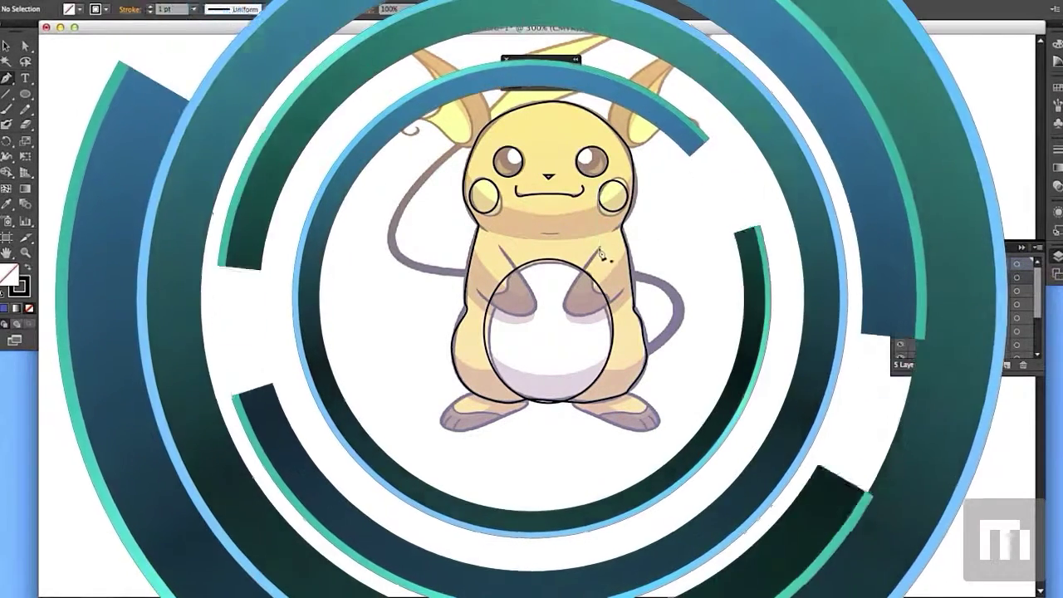
# - Trace both arms as open Pen paths on Layer 5, deselecting each one, and hide Layer 4
pyautogui.click(598, 247)
pyautogui.click(566, 297)
pyautogui.moveTo(589, 314); pyautogui.dragTo(616, 302)
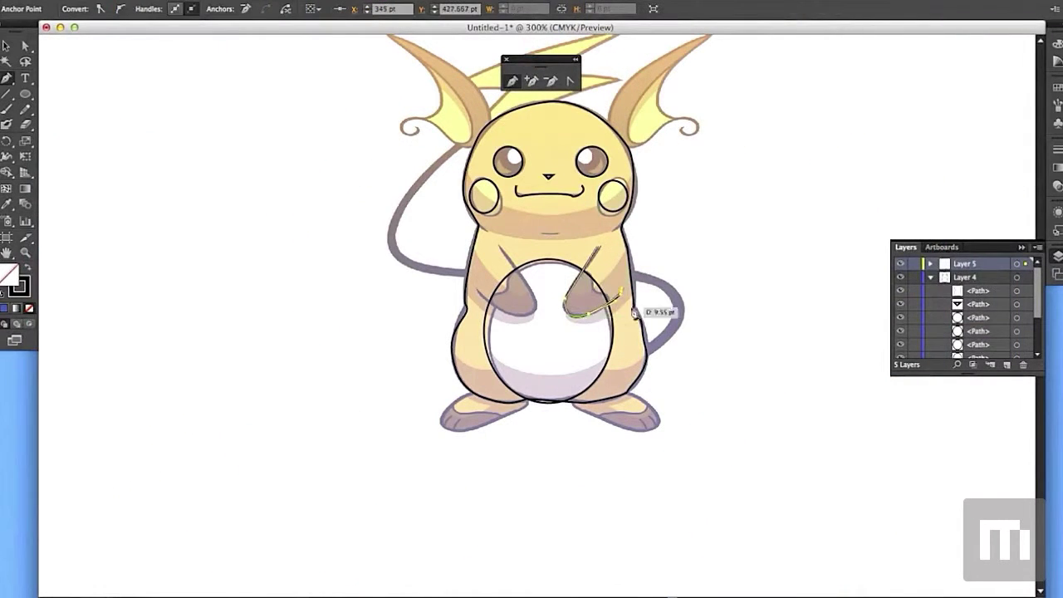
pyautogui.press('super+shift+a')
pyautogui.click(471, 310)
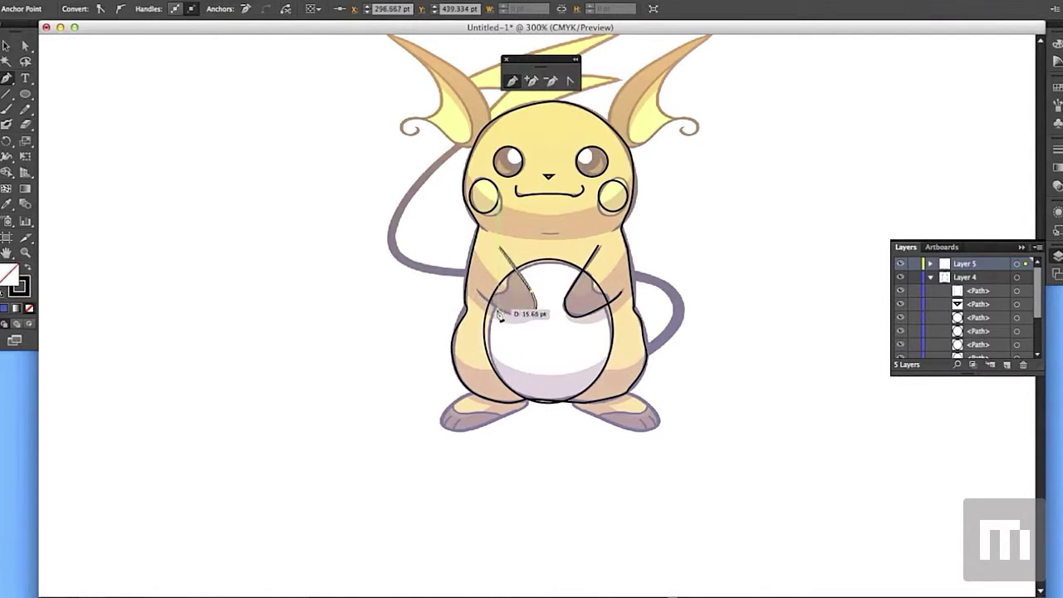
pyautogui.click(900, 277)
pyautogui.press('super+shift+a')
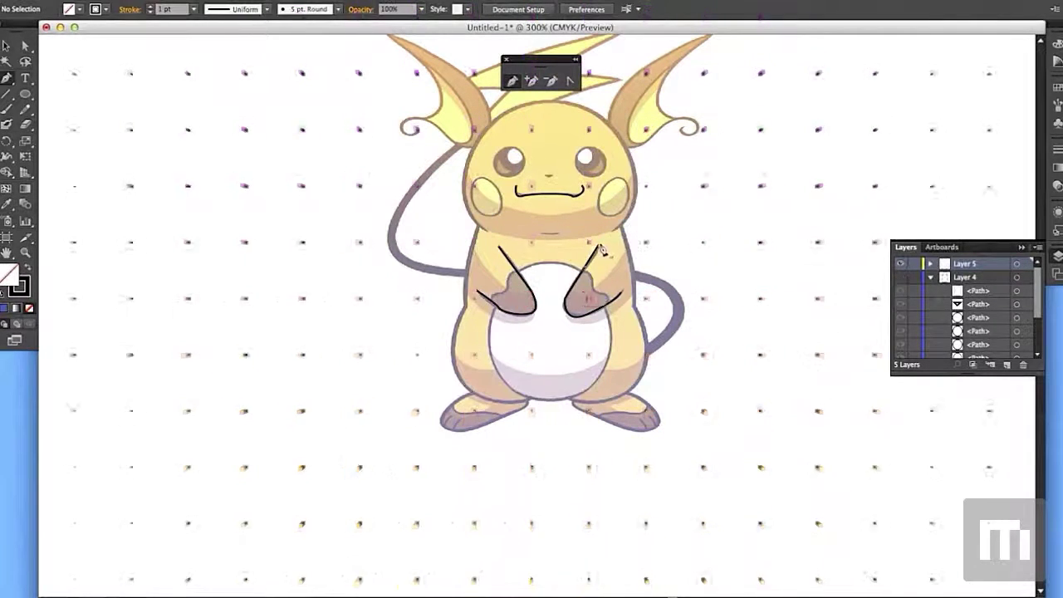
# - Draw short neck creases on both sides and a curved chin line on Layer 5, comparing them with the template
pyautogui.click(488, 230)
pyautogui.click(901, 265)
pyautogui.click(901, 264)
pyautogui.click(613, 231)
pyautogui.click(621, 225)
pyautogui.click(901, 264)
pyautogui.click(901, 264)
pyautogui.moveTo(541, 233); pyautogui.dragTo(561, 239)
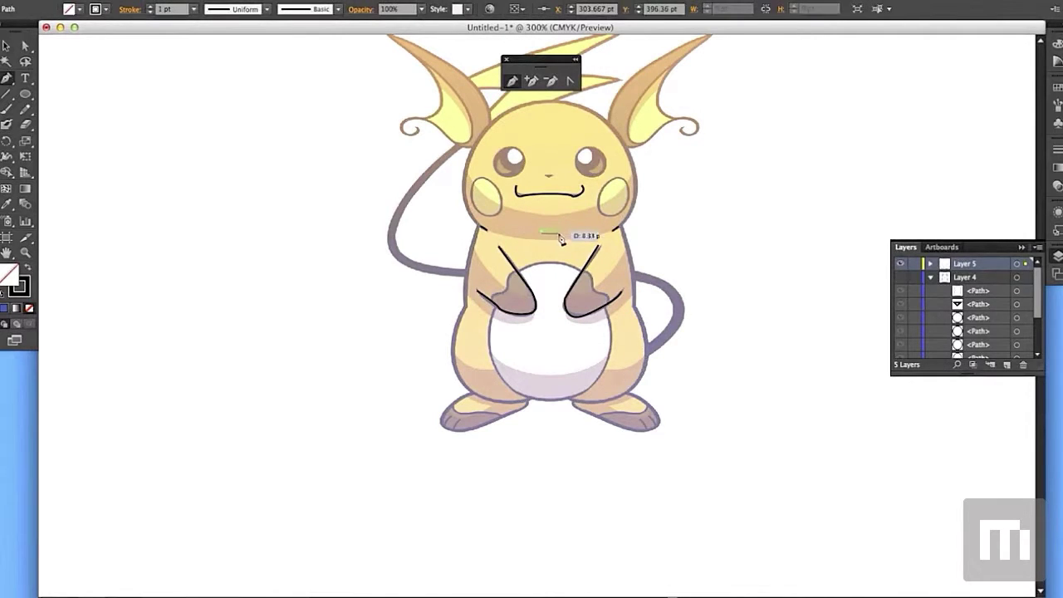
pyautogui.click(900, 277)
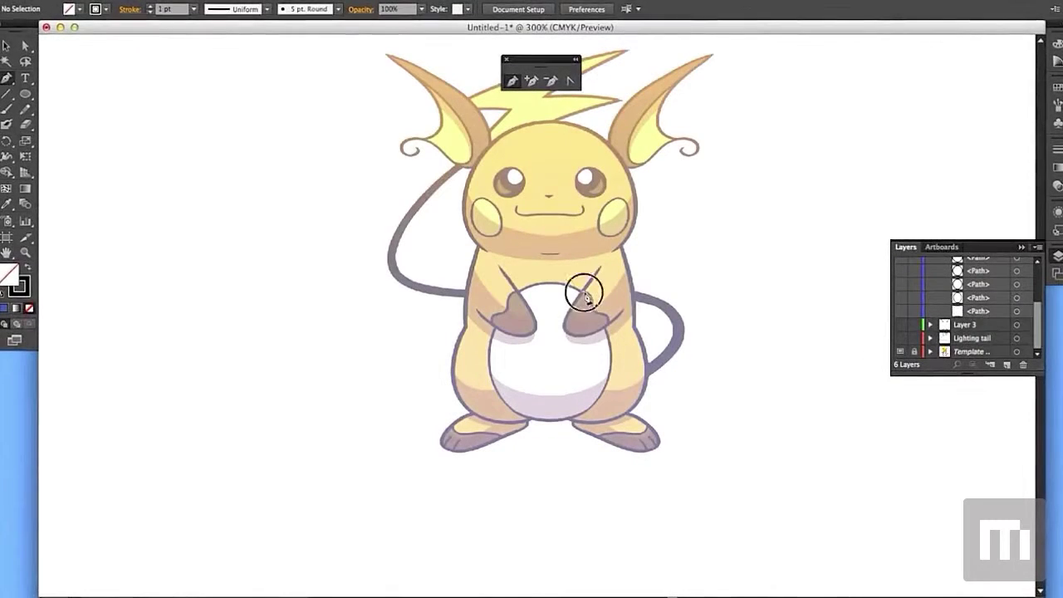
# - Trace the wavy edges of the brown paw markings on both arms with the Pen tool on Layer 6
pyautogui.moveTo(581, 291)
pyautogui.mouseDown()
pyautogui.moveTo(588, 320)
pyautogui.moveTo(610, 337)
pyautogui.mouseUp()
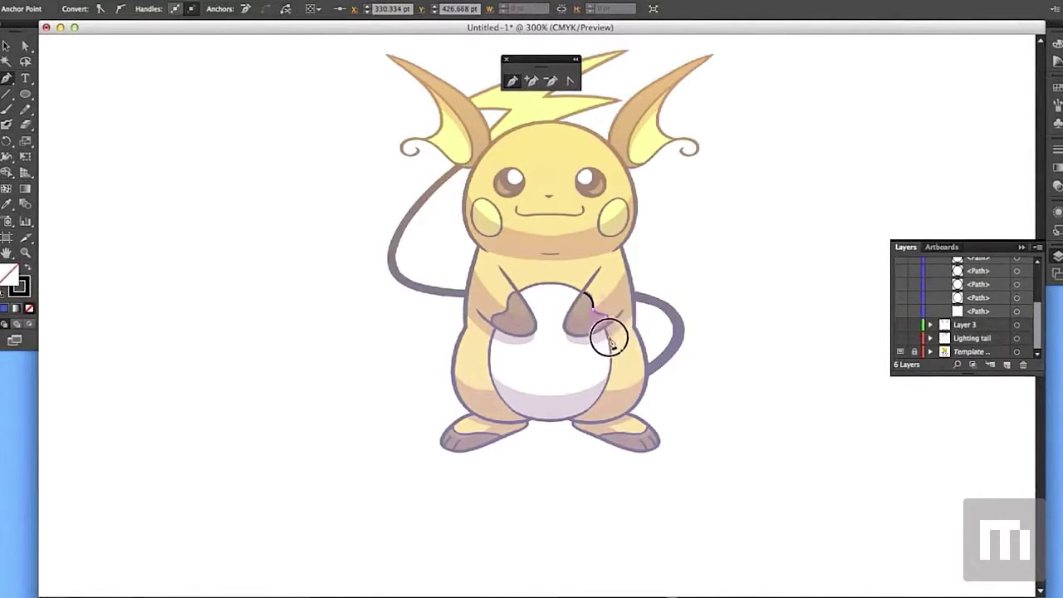
pyautogui.scroll(5, 902, 270)
pyautogui.click(900, 264)
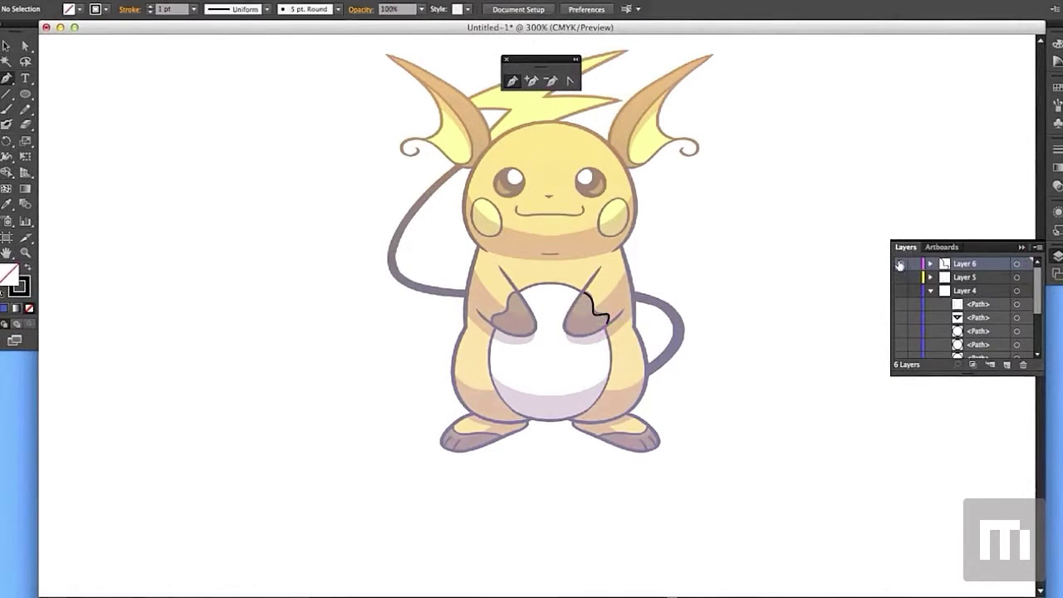
pyautogui.moveTo(492, 325); pyautogui.dragTo(526, 318)
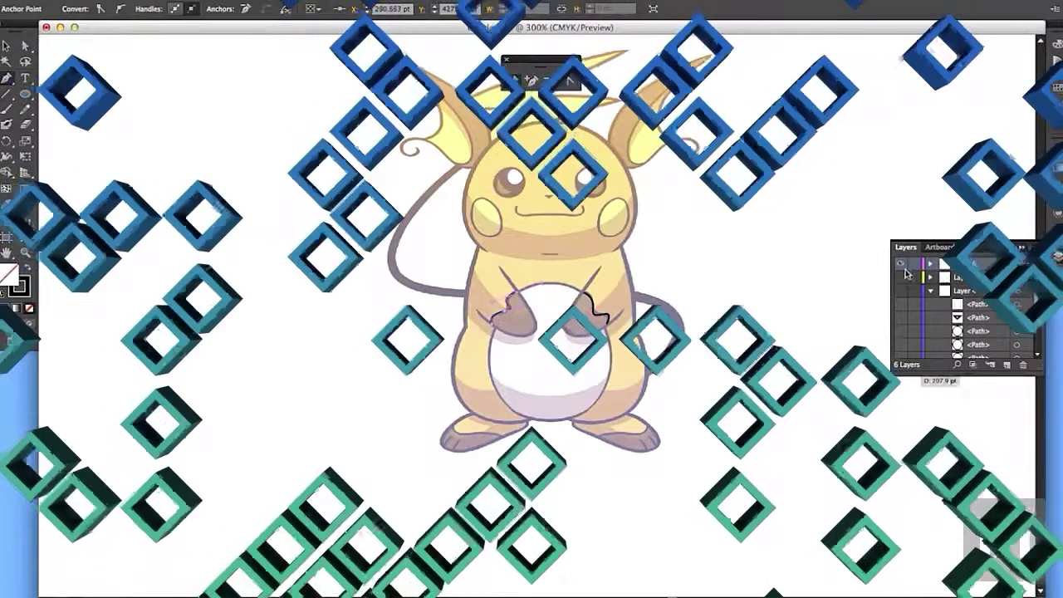
# - Trace the brown marking edges and short toe lines on both feet with the Pen tool on Layer 6
pyautogui.moveTo(605, 437); pyautogui.dragTo(650, 434)
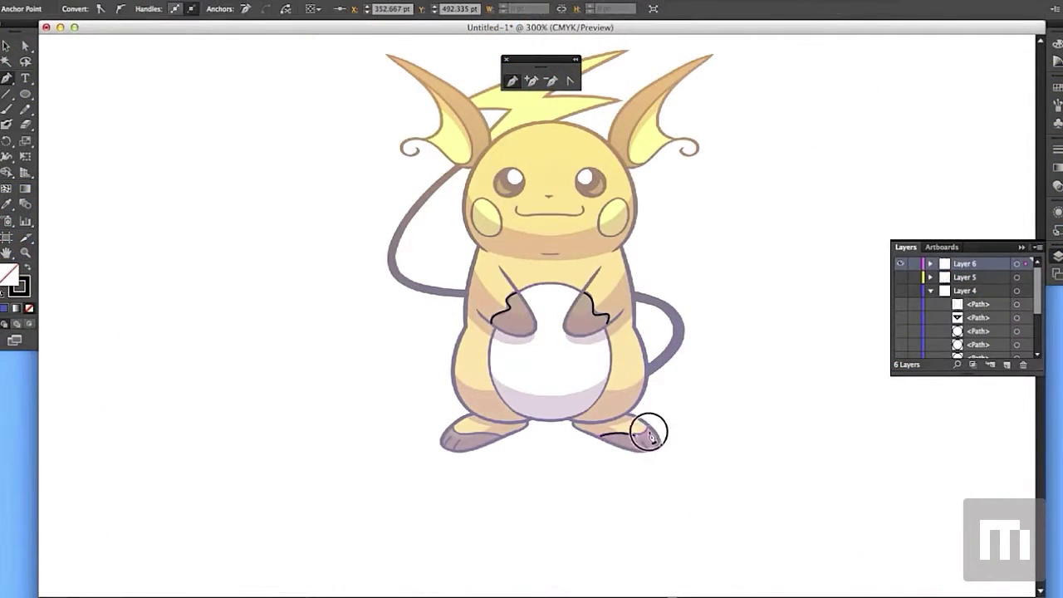
pyautogui.press('super+shift+a')
pyautogui.click(654, 449)
pyautogui.click(642, 441)
pyautogui.press('super+shift+a')
pyautogui.click(462, 446)
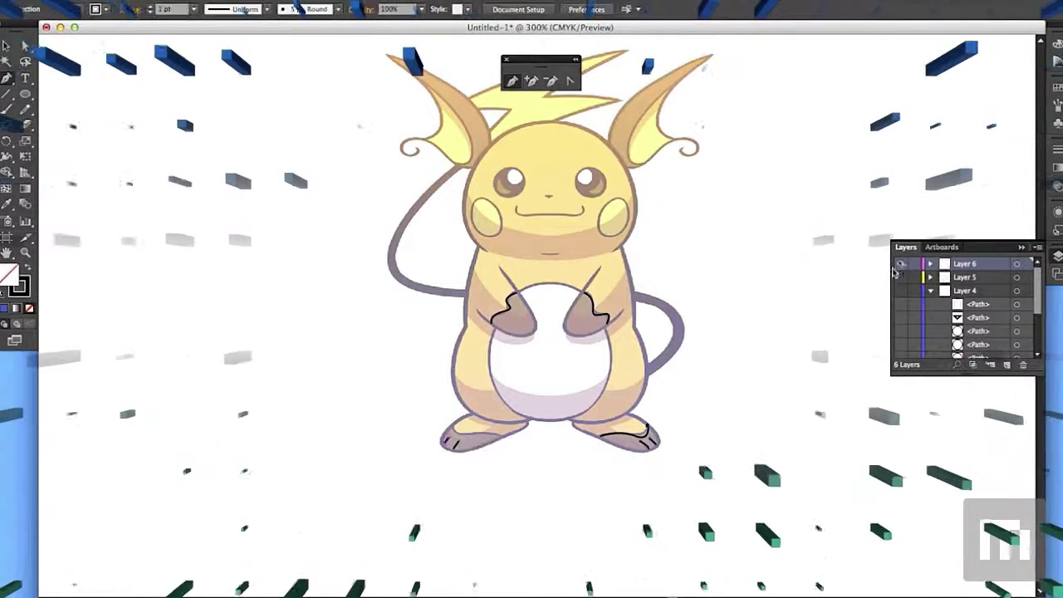
pyautogui.moveTo(452, 428)
pyautogui.mouseDown()
pyautogui.moveTo(484, 426)
pyautogui.moveTo(523, 447)
pyautogui.mouseUp()
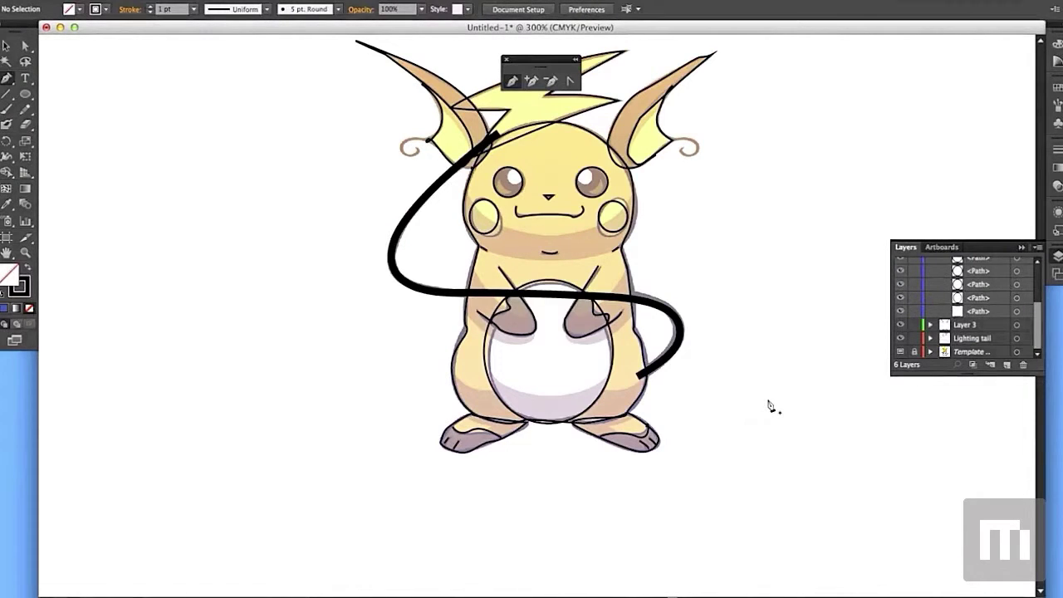
pyautogui.click(1007, 364)
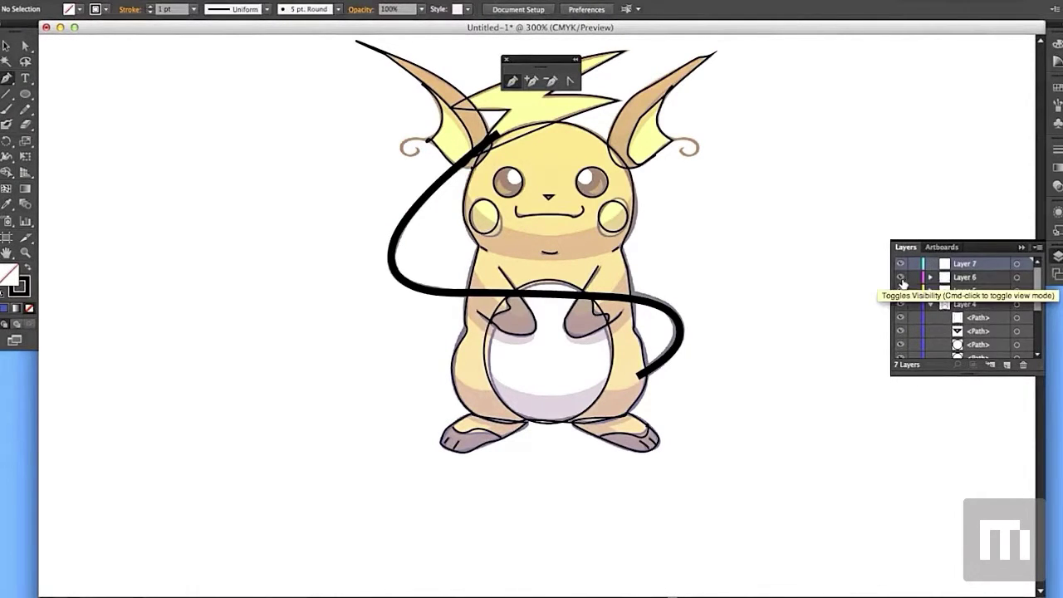
pyautogui.click(1023, 364)
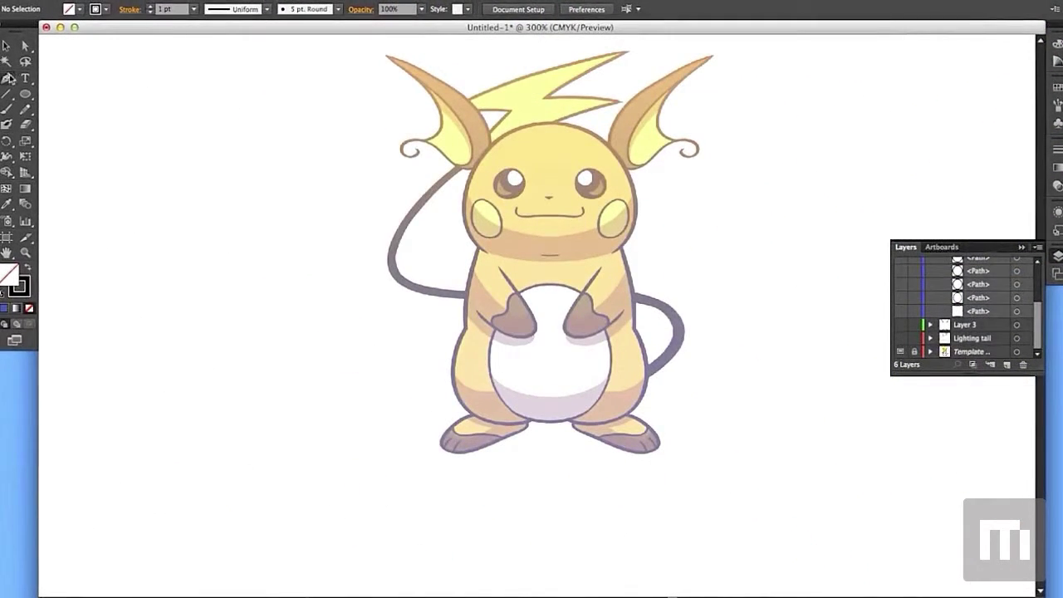
pyautogui.click(12, 82)
pyautogui.moveTo(11, 85); pyautogui.dragTo(60, 79)
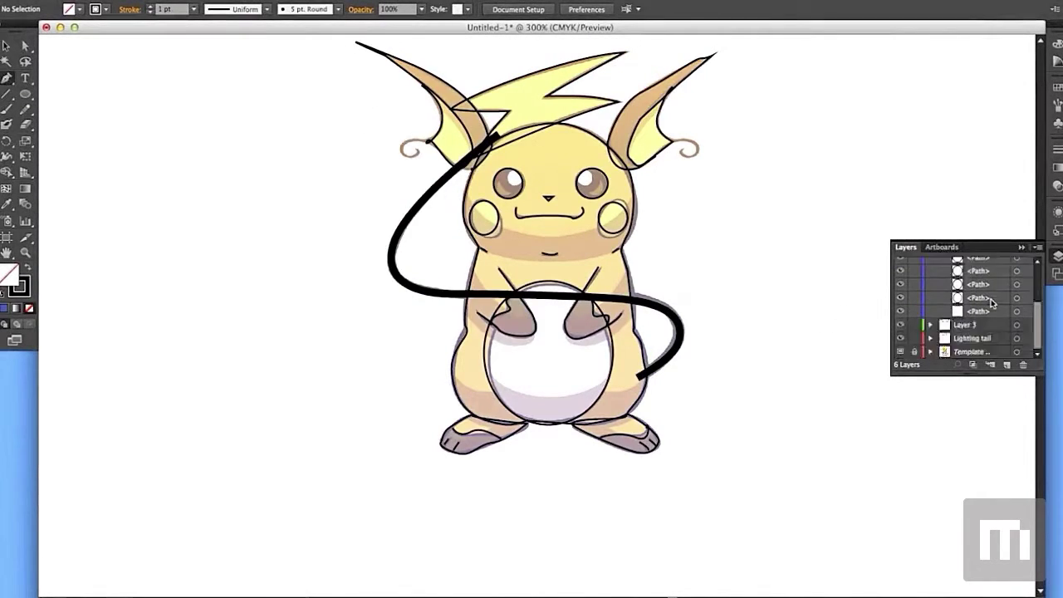
pyautogui.scroll(5, 952, 315)
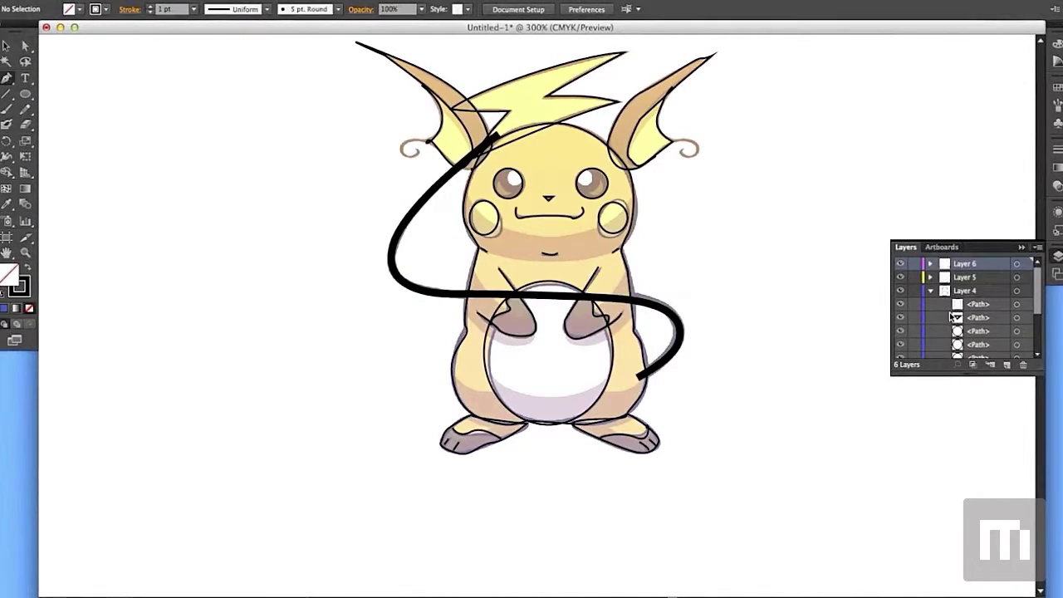